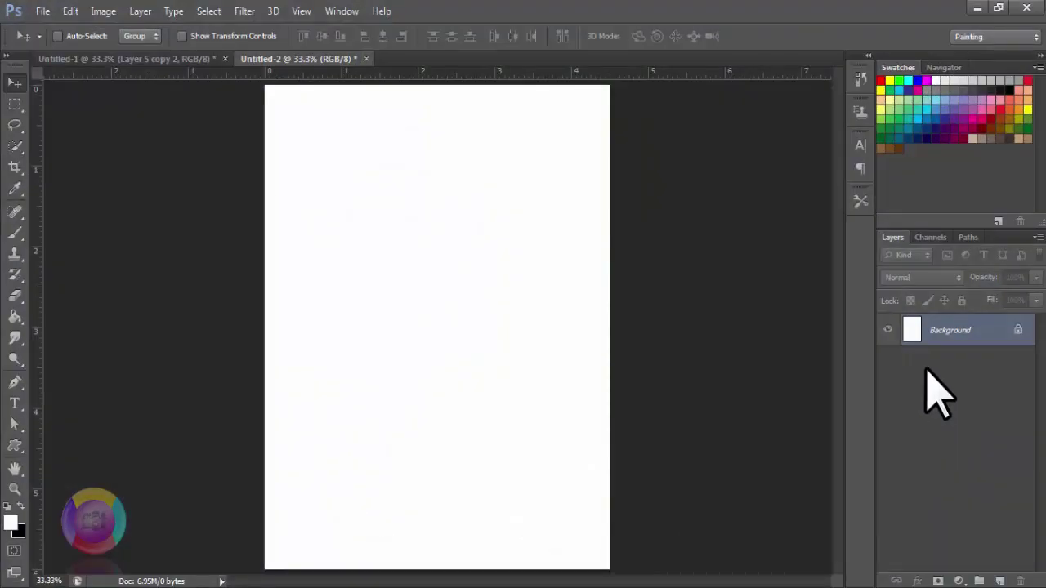
# Convert the Background into Layer 0 and set the foreground colour to lime yellow #d8ff03
pyautogui.doubleClick(909, 331)
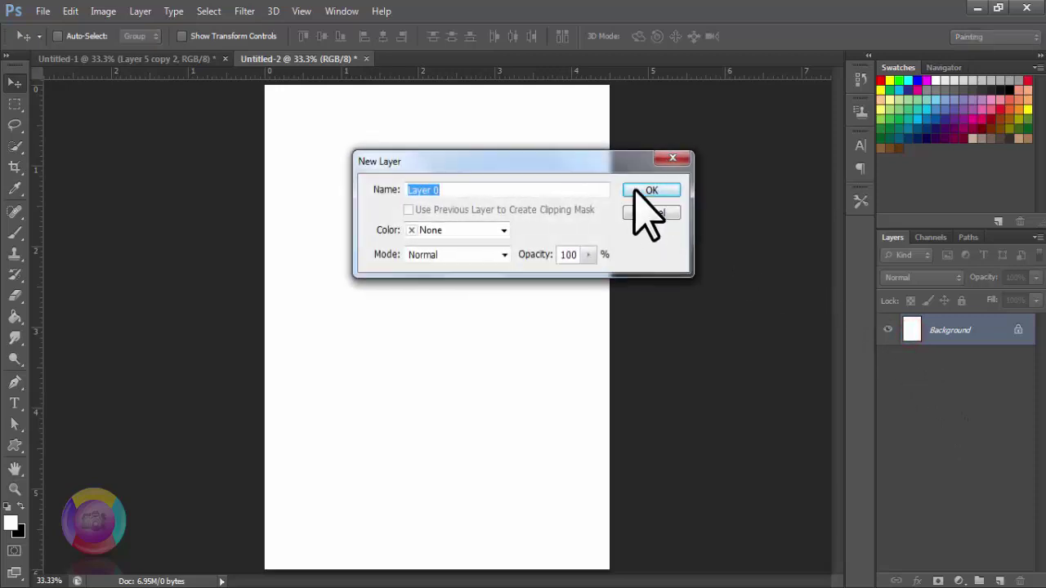
pyautogui.click(663, 193)
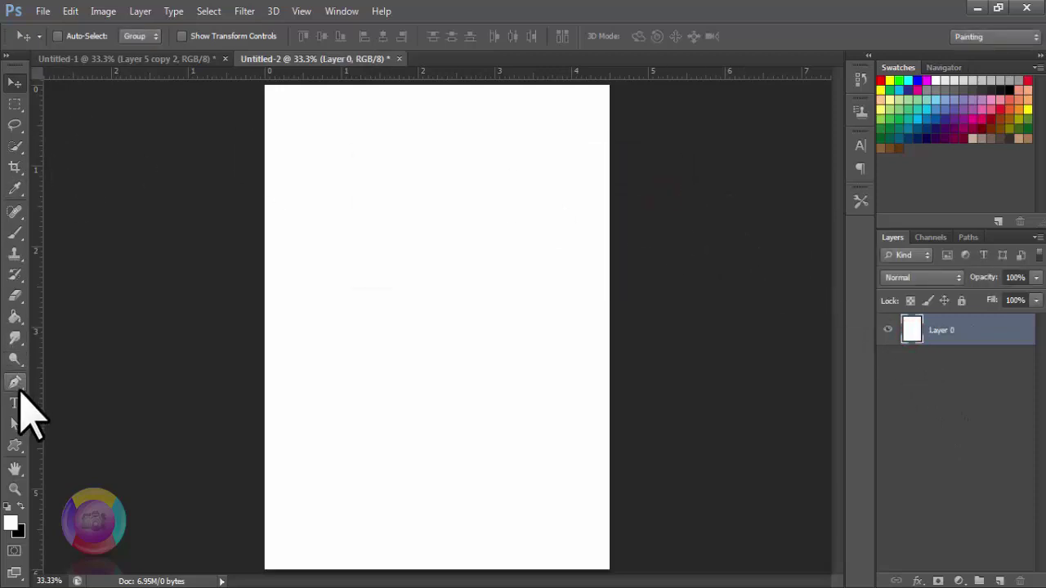
pyautogui.click(10, 523)
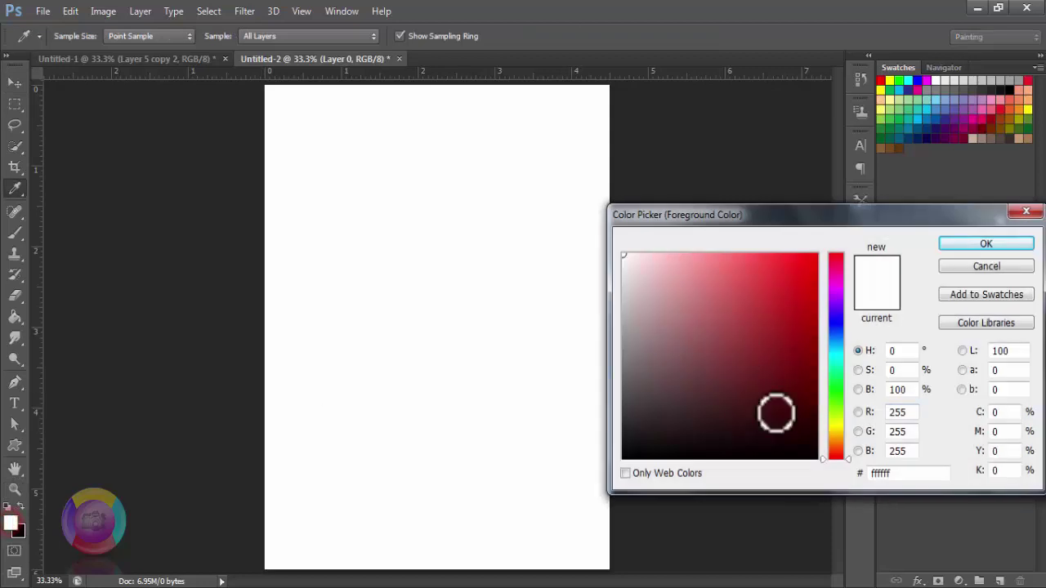
pyautogui.click(836, 419)
pyautogui.moveTo(793, 305); pyautogui.dragTo(820, 215)
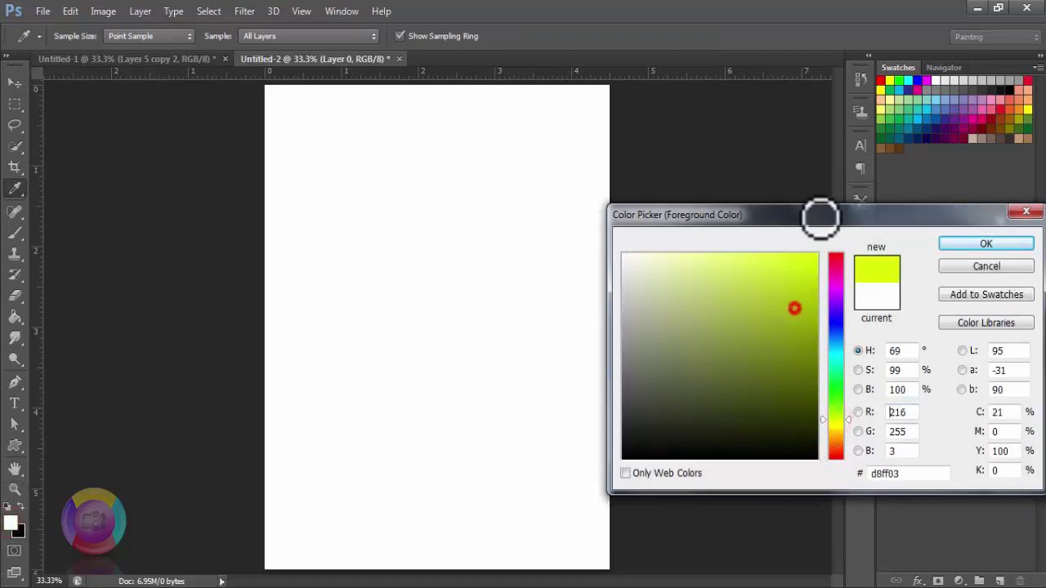
pyautogui.click(972, 243)
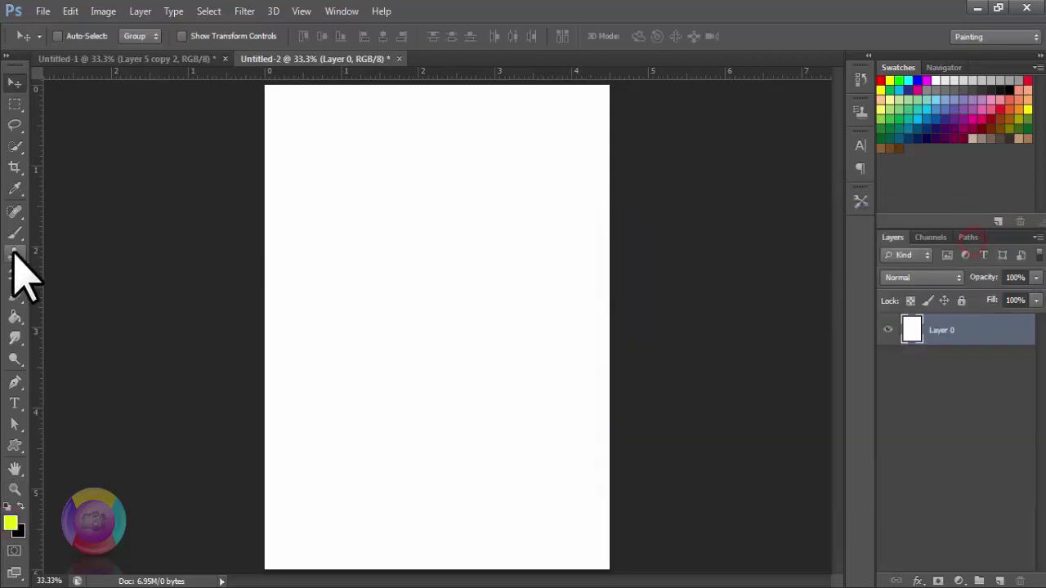
pyautogui.click(15, 317)
# Paint-bucket the canvas lime yellow and add a Pattern Overlay at 24% opacity to Layer 0
pyautogui.click(353, 308)
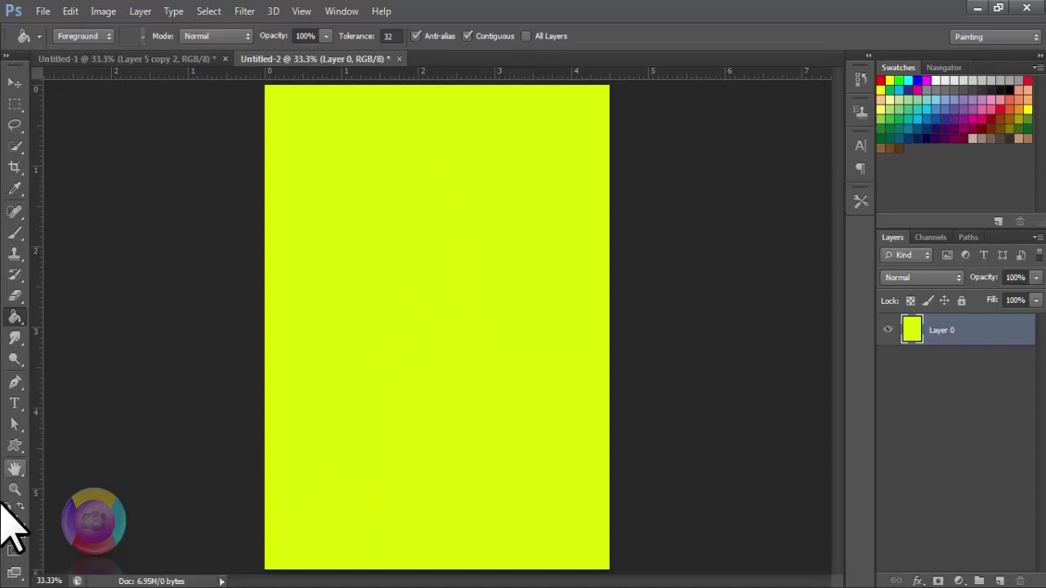
pyautogui.rightClick(912, 330)
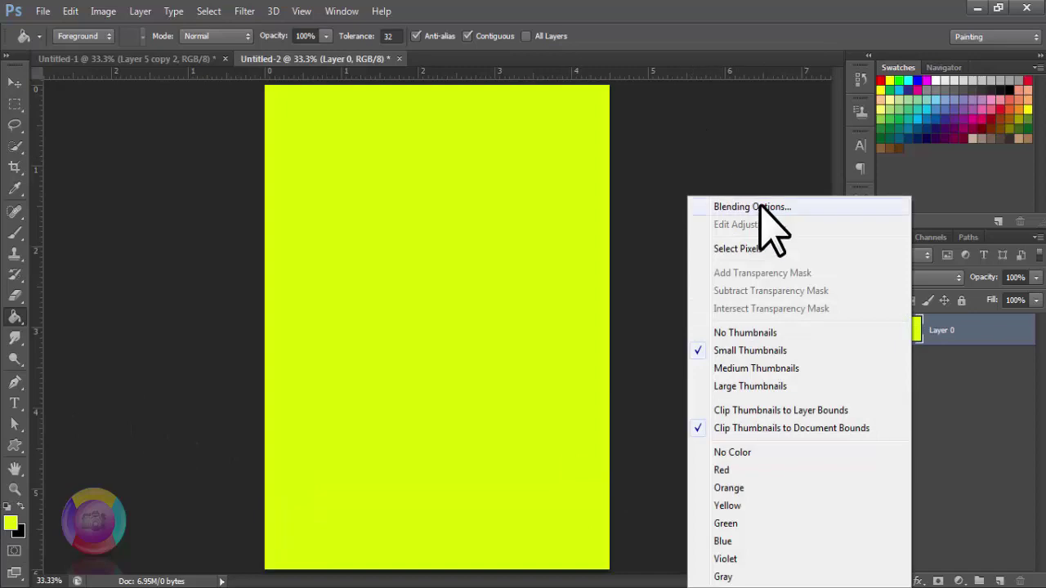
pyautogui.click(761, 206)
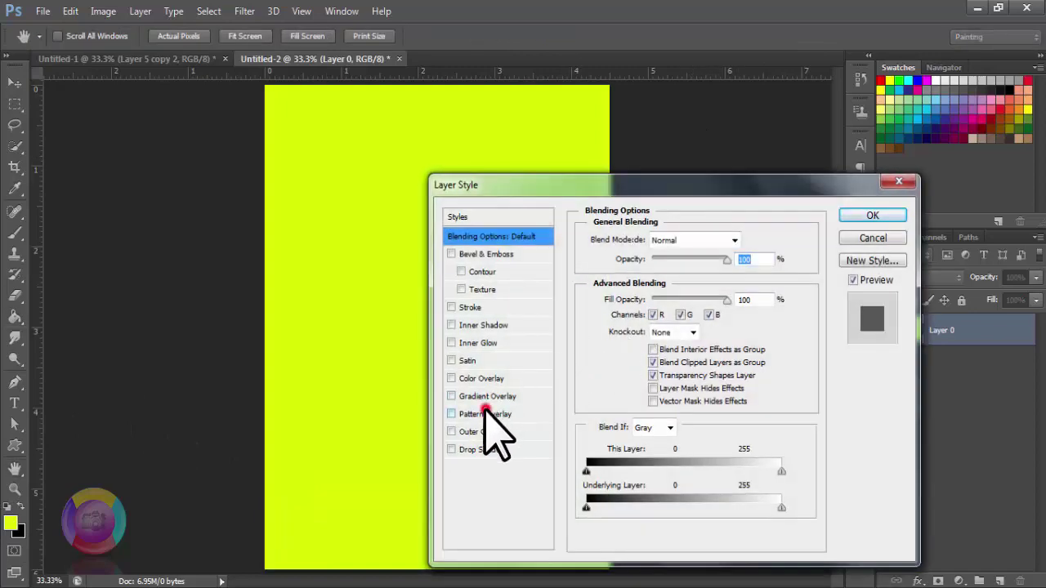
pyautogui.click(485, 413)
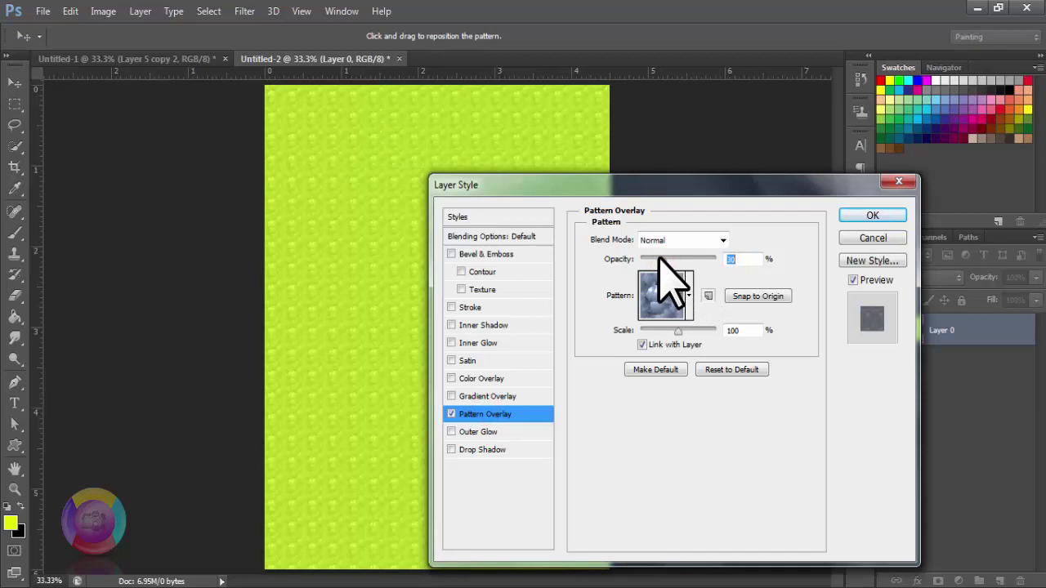
pyautogui.moveTo(659, 259); pyautogui.dragTo(656, 259)
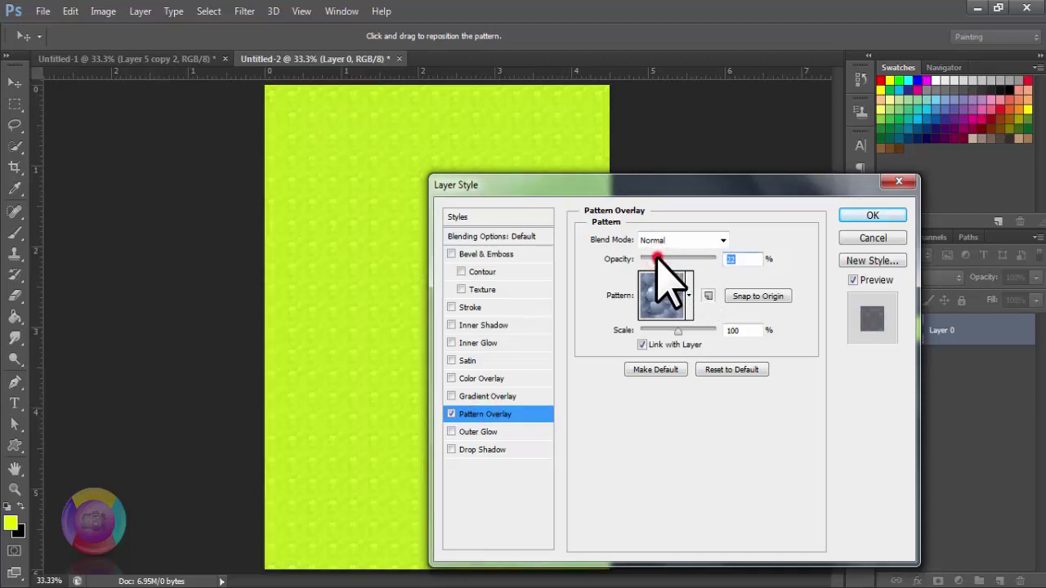
pyautogui.moveTo(670, 219); pyautogui.dragTo(805, 210)
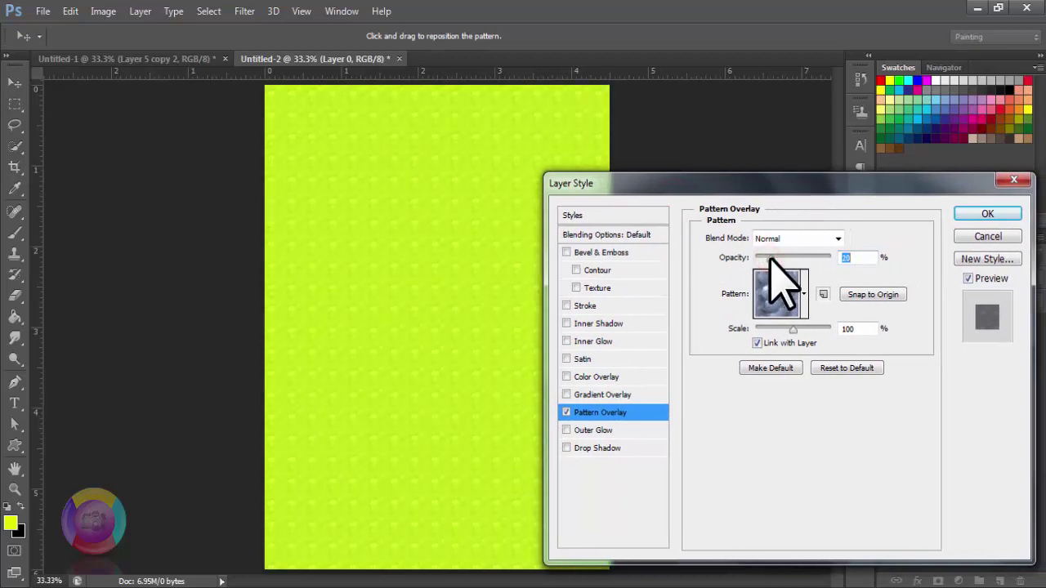
pyautogui.moveTo(770, 258); pyautogui.dragTo(771, 257)
pyautogui.moveTo(767, 187); pyautogui.dragTo(712, 206)
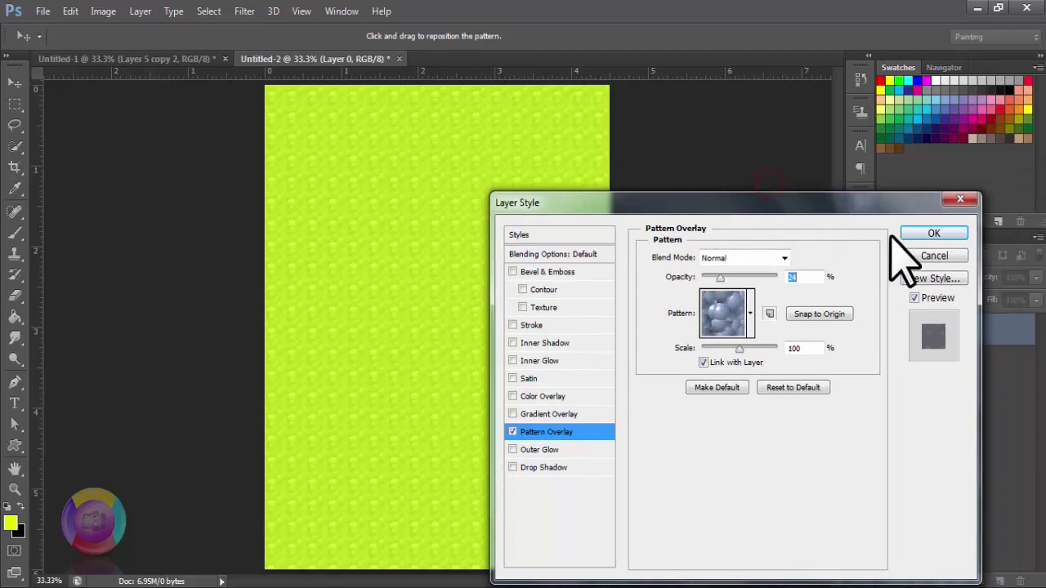
pyautogui.click(928, 233)
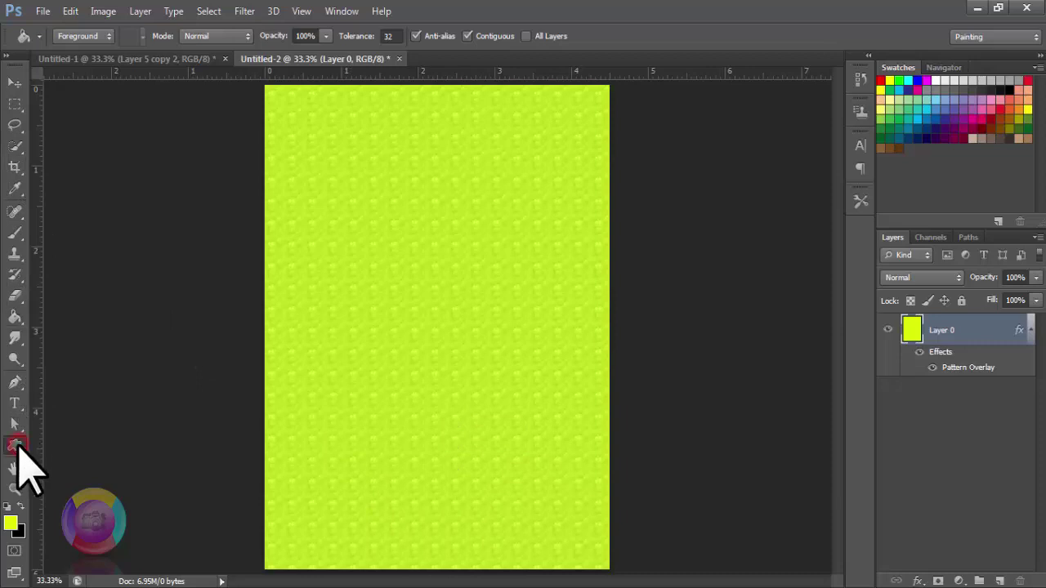
# Pick the triangle from the Custom Shape picker
pyautogui.click(16, 446)
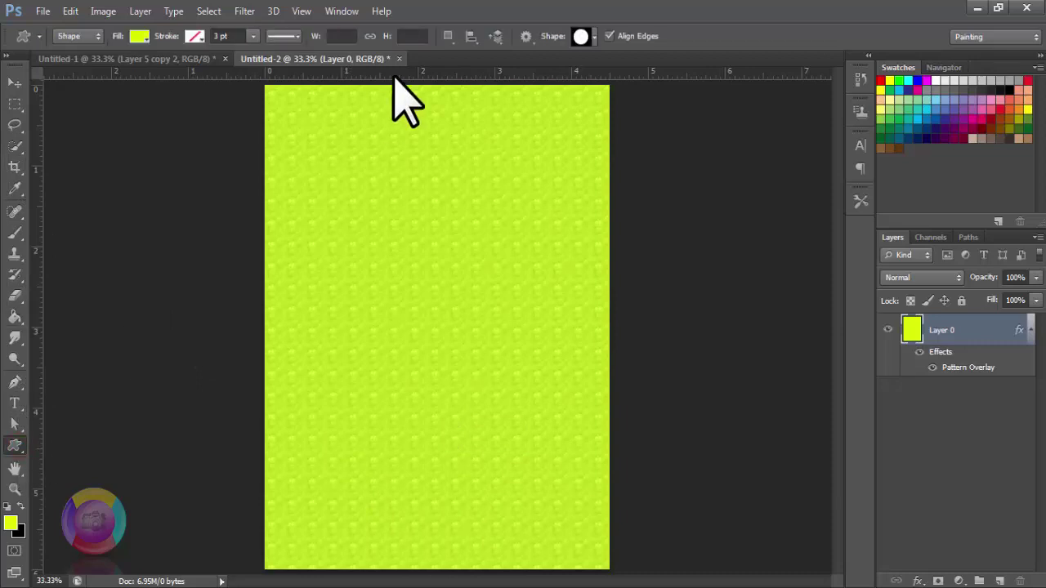
pyautogui.click(594, 37)
pyautogui.scroll(-2, 602, 139)
pyautogui.scroll(-2, 602, 139)
pyautogui.scroll(-2, 602, 139)
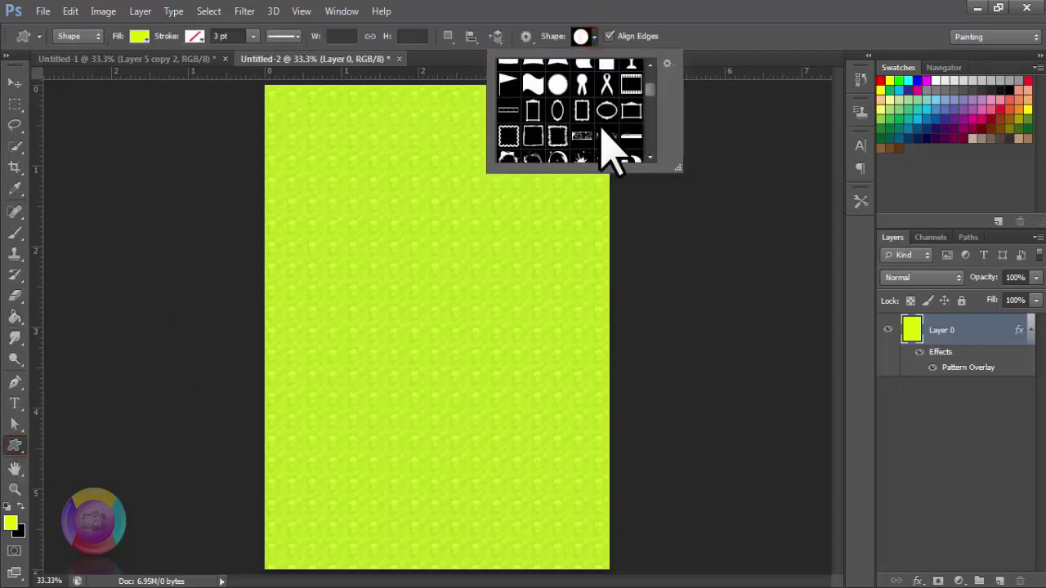
pyautogui.scroll(-2, 603, 135)
pyautogui.scroll(-2, 603, 134)
pyautogui.scroll(-2, 603, 135)
pyautogui.scroll(-2, 603, 135)
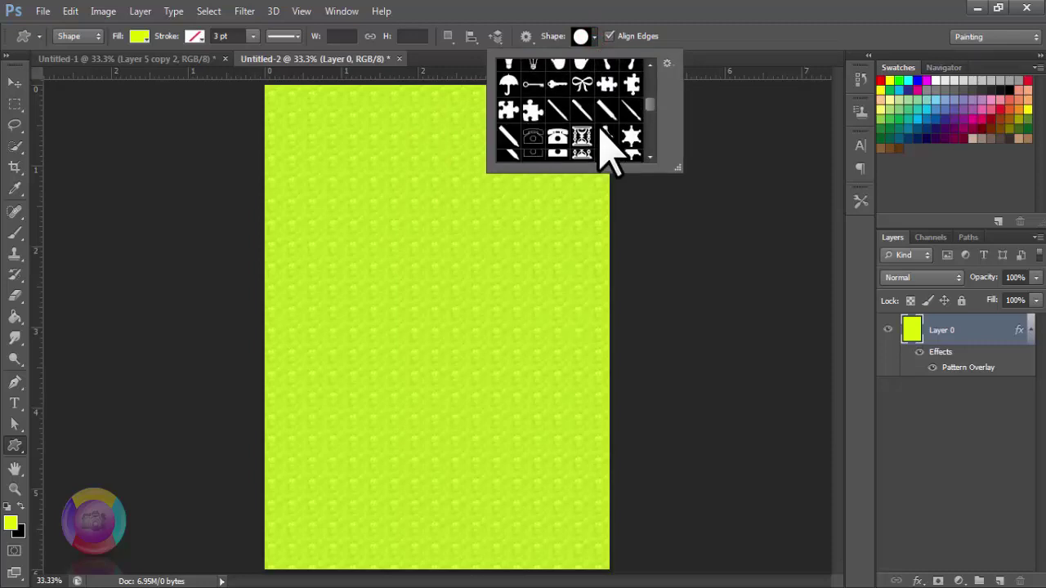
pyautogui.scroll(-2, 603, 135)
pyautogui.scroll(-2, 603, 135)
pyautogui.scroll(-2, 603, 135)
pyautogui.scroll(-2, 603, 135)
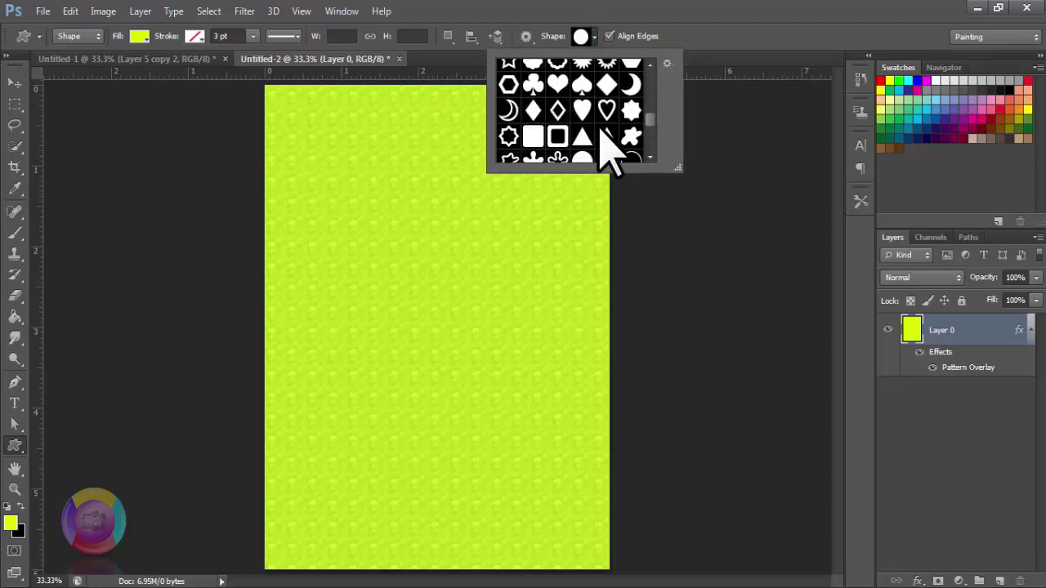
pyautogui.scroll(-1, 602, 131)
pyautogui.click(585, 129)
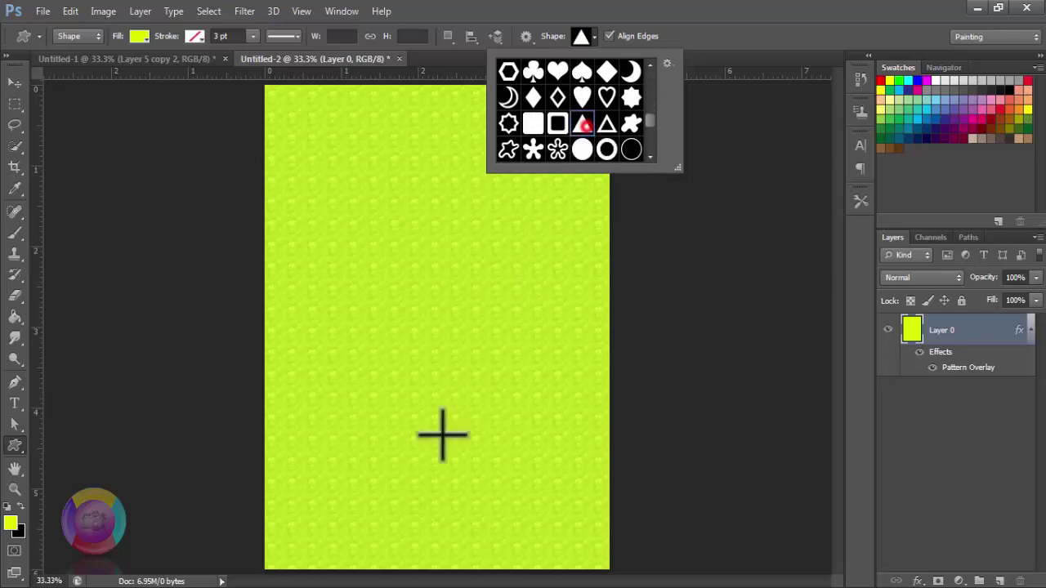
# Draw a large lime triangle across the lower poster and shift it over the left edge
pyautogui.moveTo(341, 401)
pyautogui.mouseDown()
pyautogui.moveTo(581, 546)
pyautogui.moveTo(701, 552)
pyautogui.mouseUp()
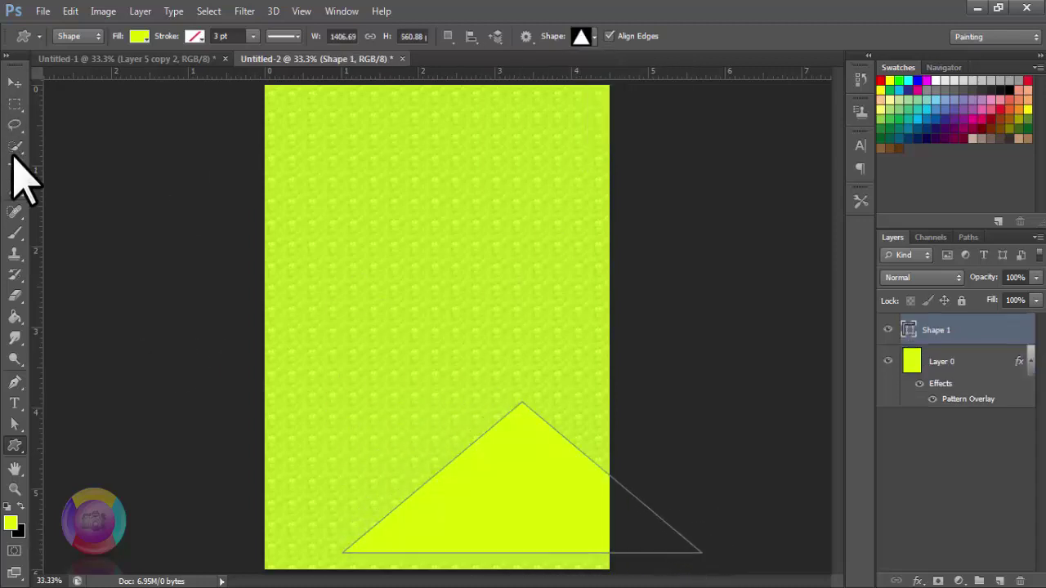
pyautogui.click(15, 83)
pyautogui.moveTo(509, 485); pyautogui.dragTo(451, 446)
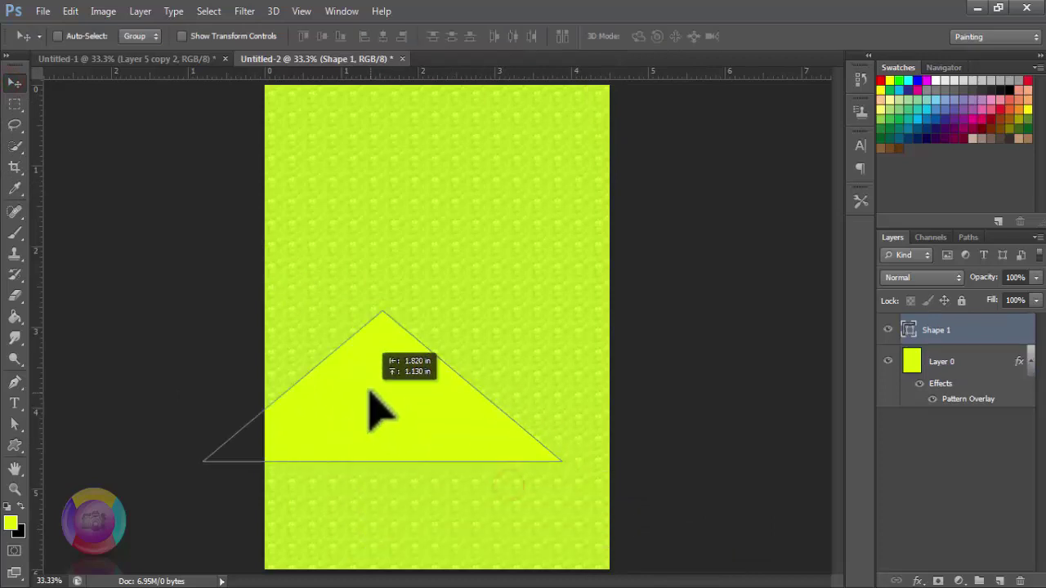
pyautogui.moveTo(374, 398); pyautogui.dragTo(375, 407)
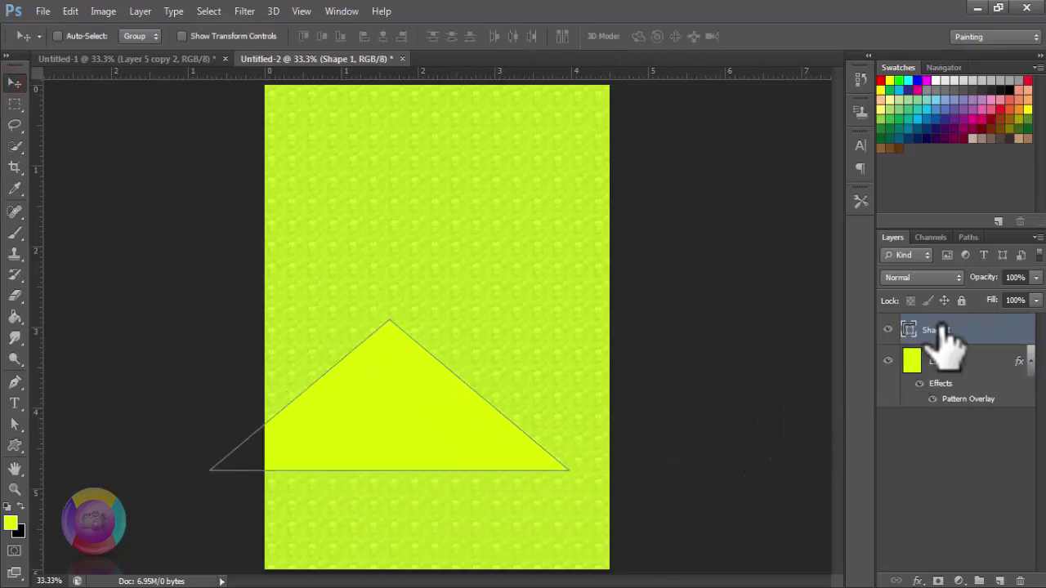
# Rasterize Shape 1 and give it a white #ffffff Color Overlay
pyautogui.rightClick(1005, 327)
pyautogui.click(693, 190)
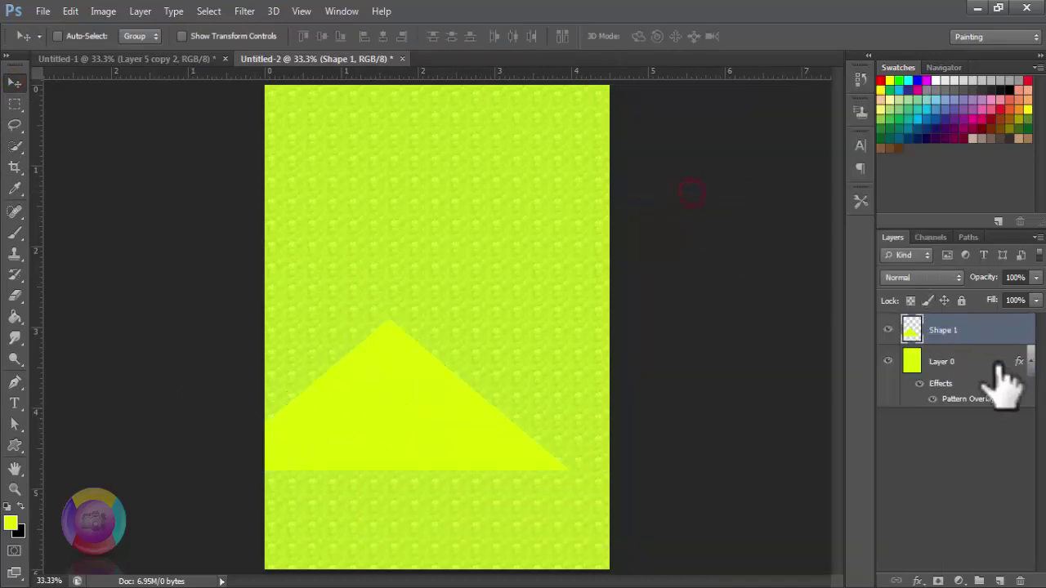
pyautogui.rightClick(990, 335)
pyautogui.click(700, 94)
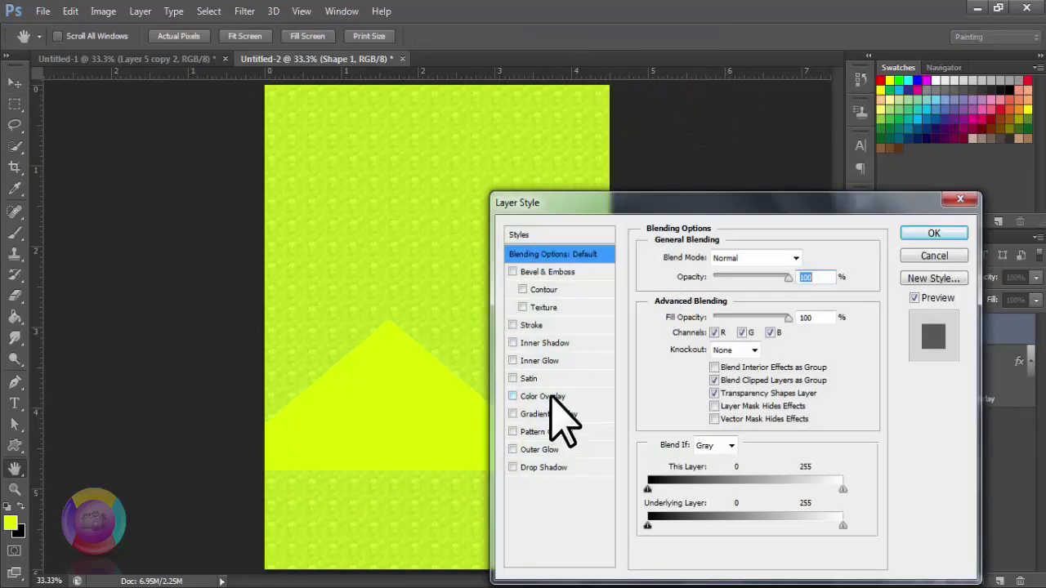
pyautogui.click(557, 397)
pyautogui.click(817, 258)
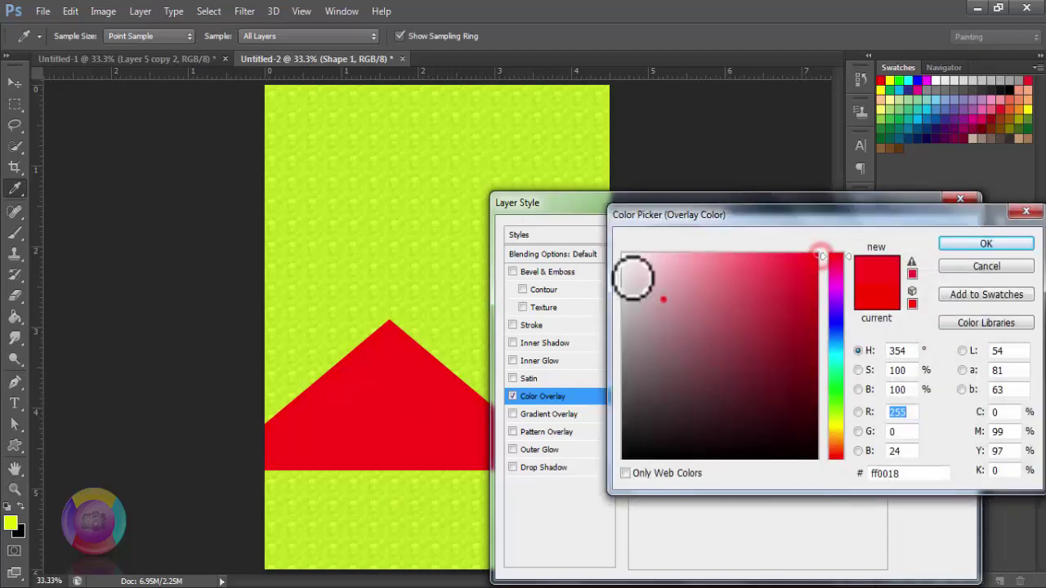
pyautogui.click(624, 256)
pyautogui.click(985, 243)
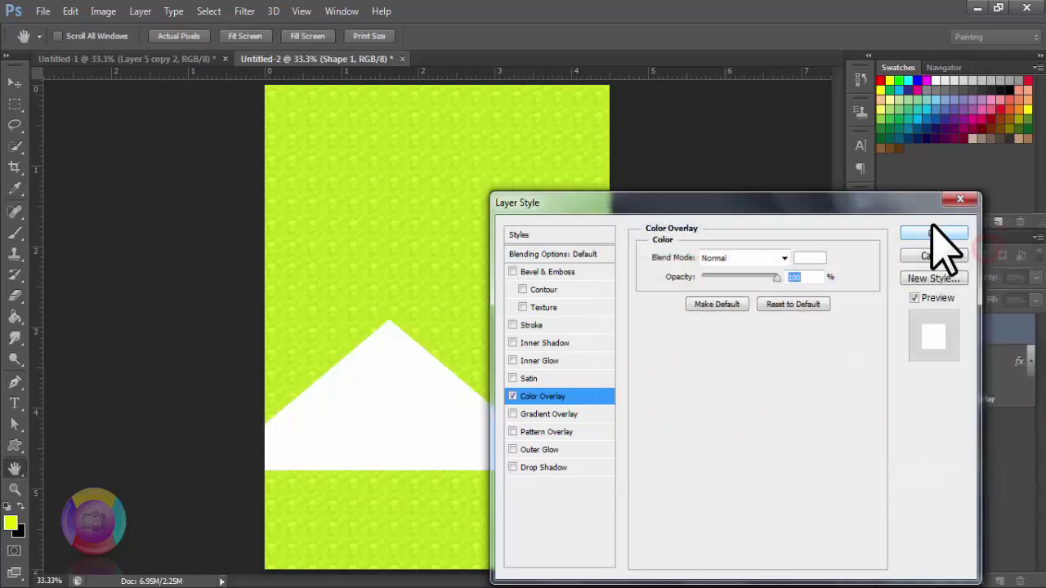
pyautogui.click(940, 239)
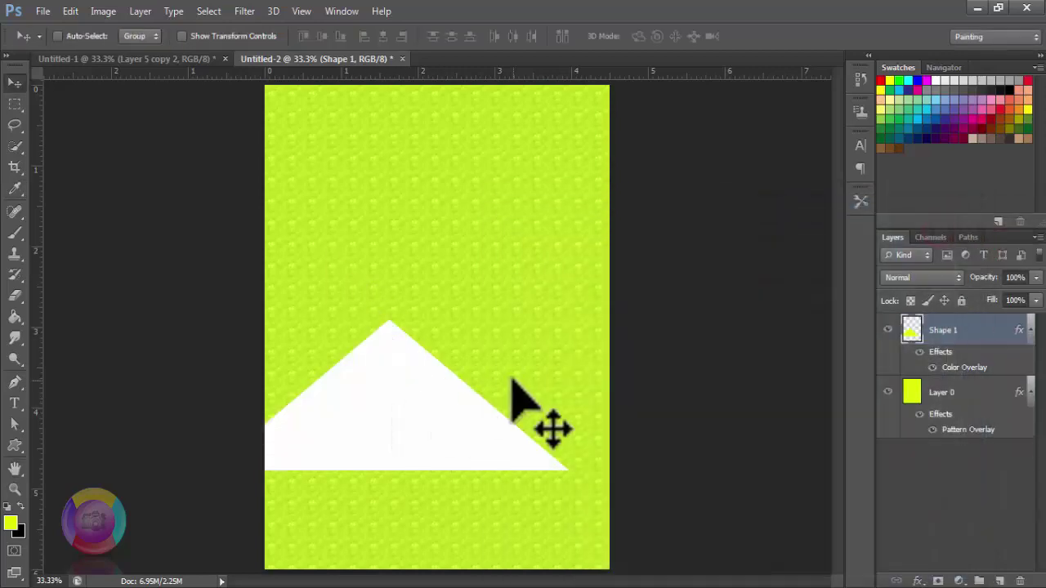
# Move the white triangle down, scale it to about 110% and nudge it slightly right
pyautogui.moveTo(434, 429)
pyautogui.mouseDown()
pyautogui.moveTo(445, 487)
pyautogui.moveTo(427, 537)
pyautogui.mouseUp()
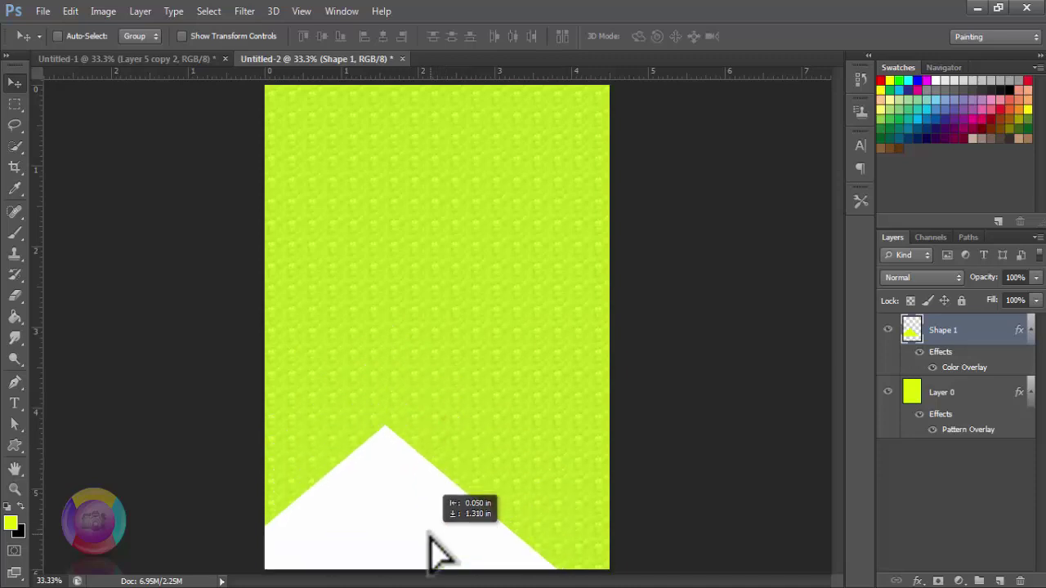
pyautogui.hotkey('ctrl', 't')
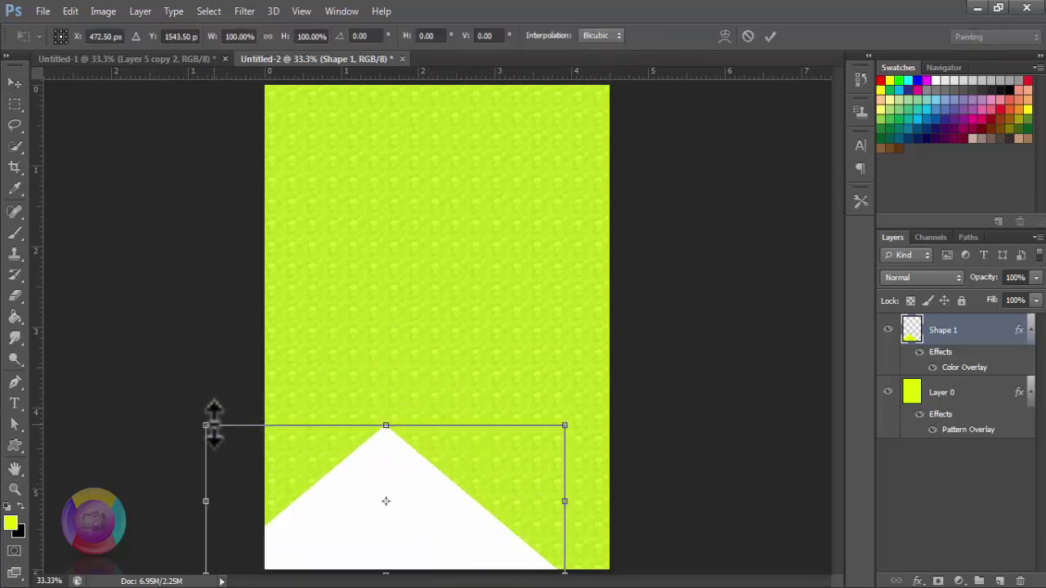
pyautogui.moveTo(214, 428); pyautogui.dragTo(185, 384)
pyautogui.moveTo(382, 499); pyautogui.dragTo(403, 512)
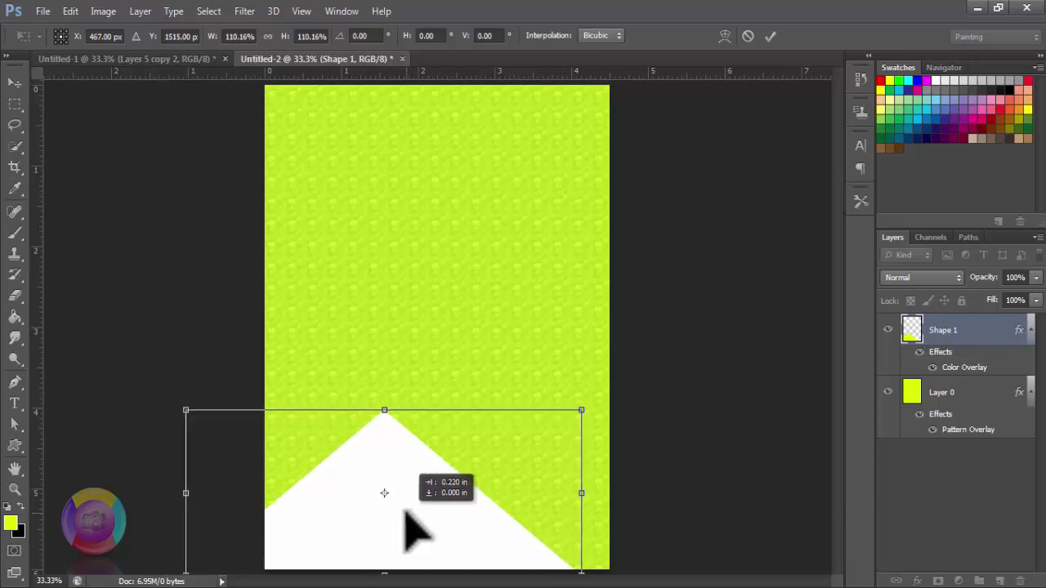
pyautogui.click(770, 36)
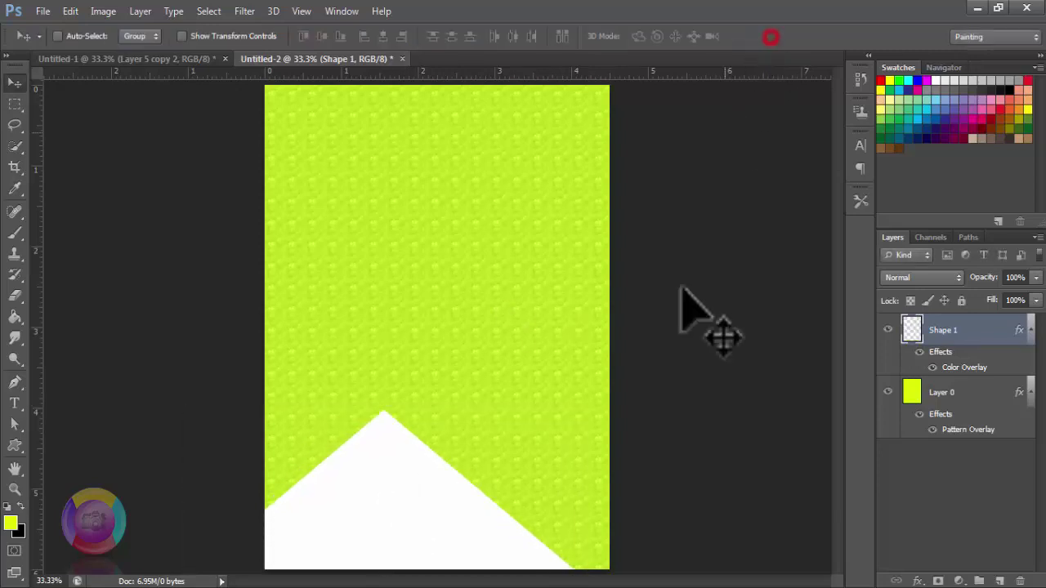
# Add a Gradient Overlay to Shape 1 and turn off its Color Overlay
pyautogui.rightClick(972, 333)
pyautogui.click(731, 91)
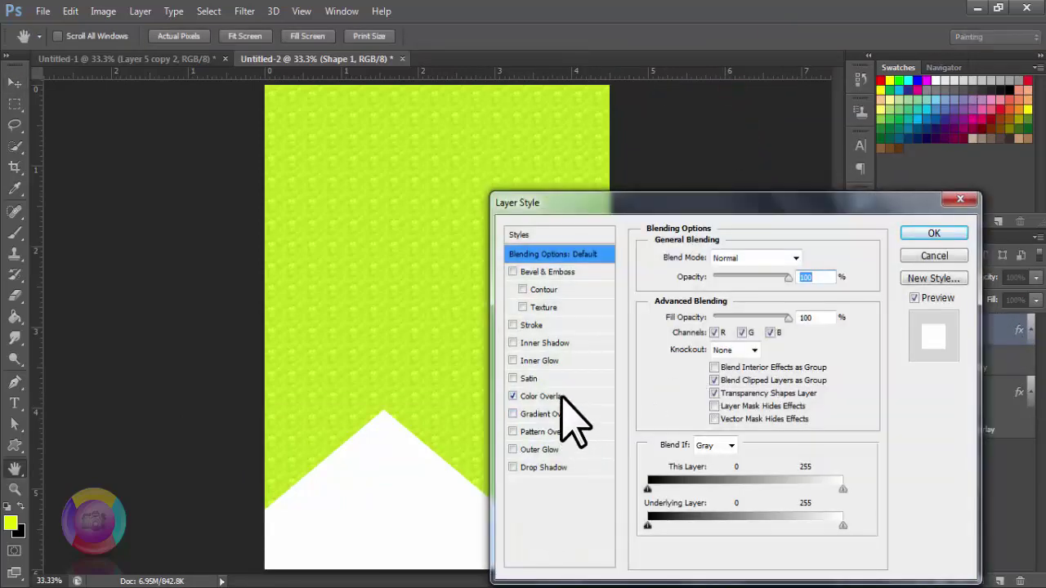
pyautogui.click(559, 414)
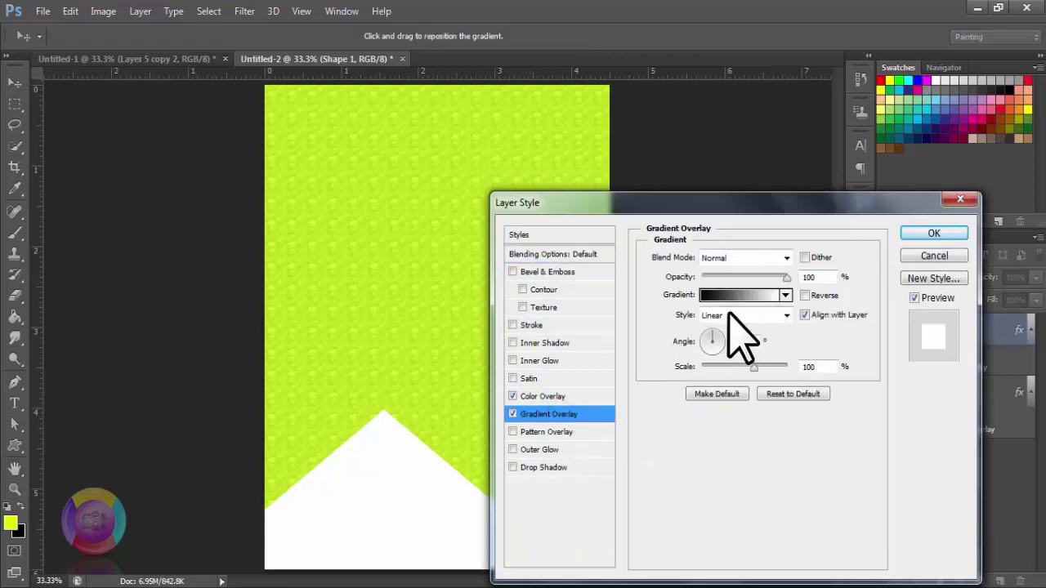
pyautogui.click(662, 201)
pyautogui.moveTo(701, 199); pyautogui.dragTo(804, 109)
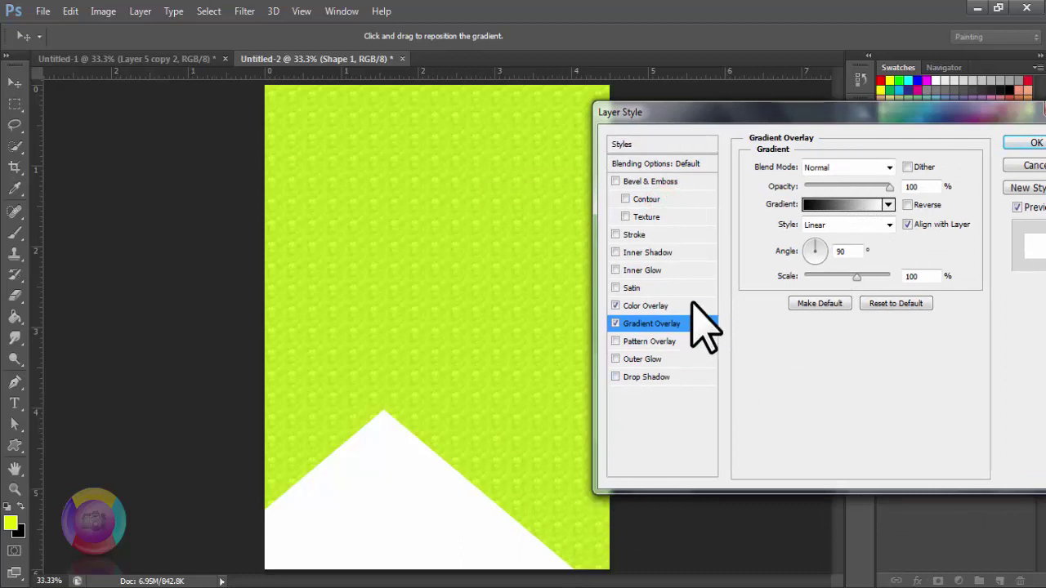
pyautogui.click(616, 306)
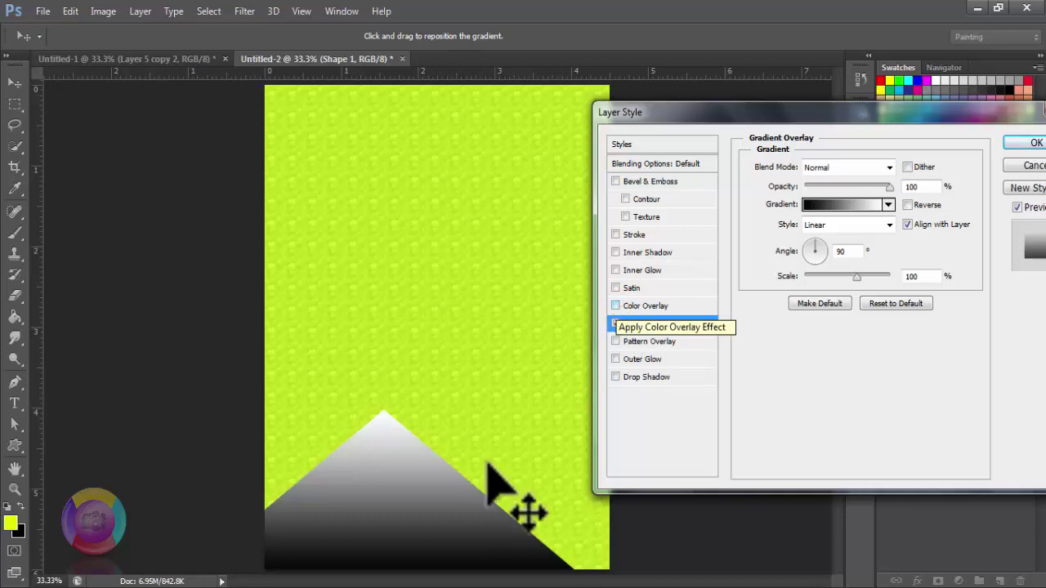
# Set the gradient to 127° angle, 150% scale and 100% opacity, keeping the triangle mostly white
pyautogui.moveTo(408, 518)
pyautogui.mouseDown()
pyautogui.moveTo(335, 510)
pyautogui.moveTo(349, 479)
pyautogui.mouseUp()
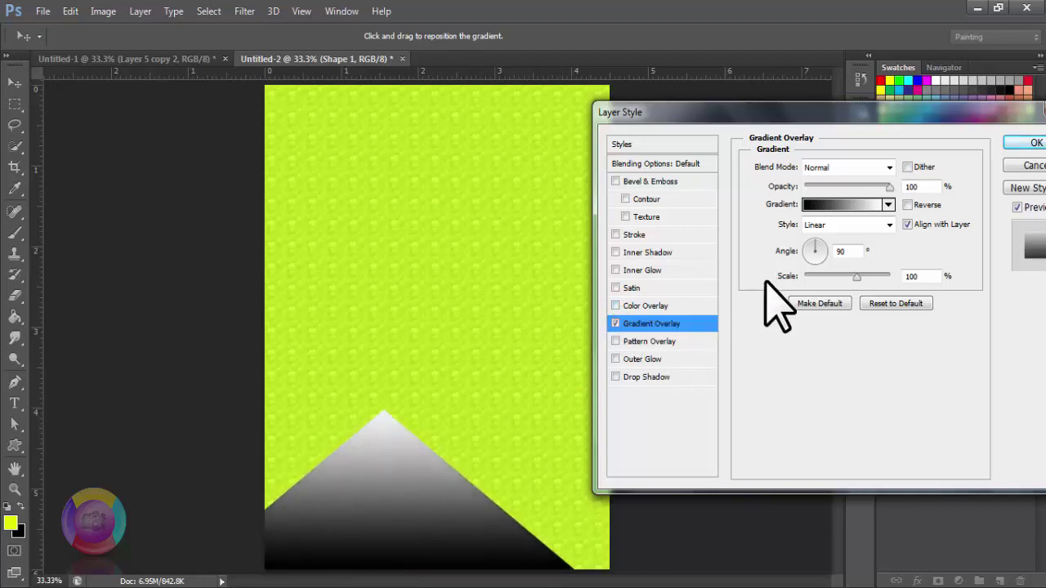
pyautogui.moveTo(829, 257); pyautogui.dragTo(798, 257)
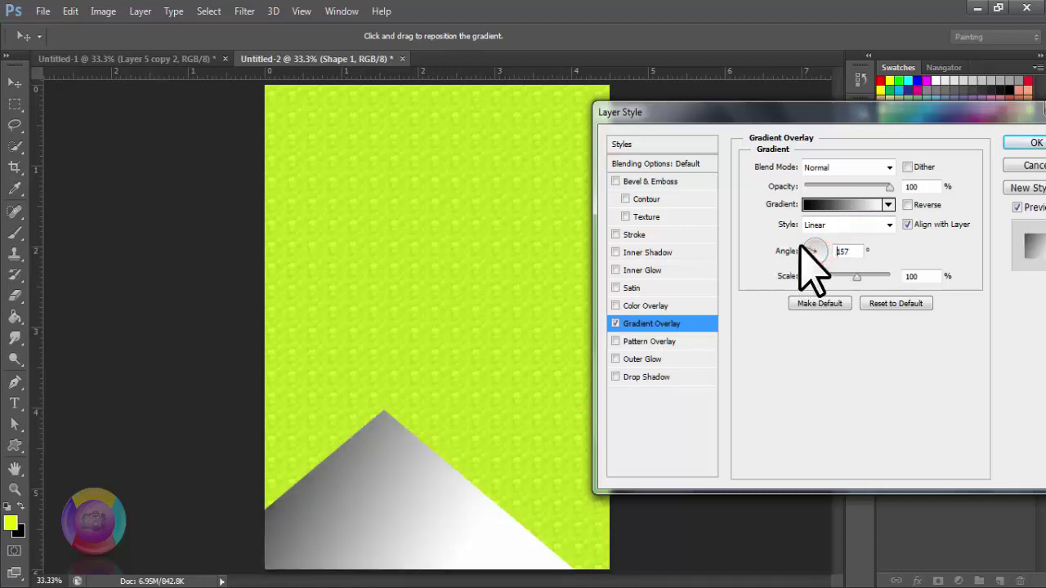
pyautogui.press('Return')
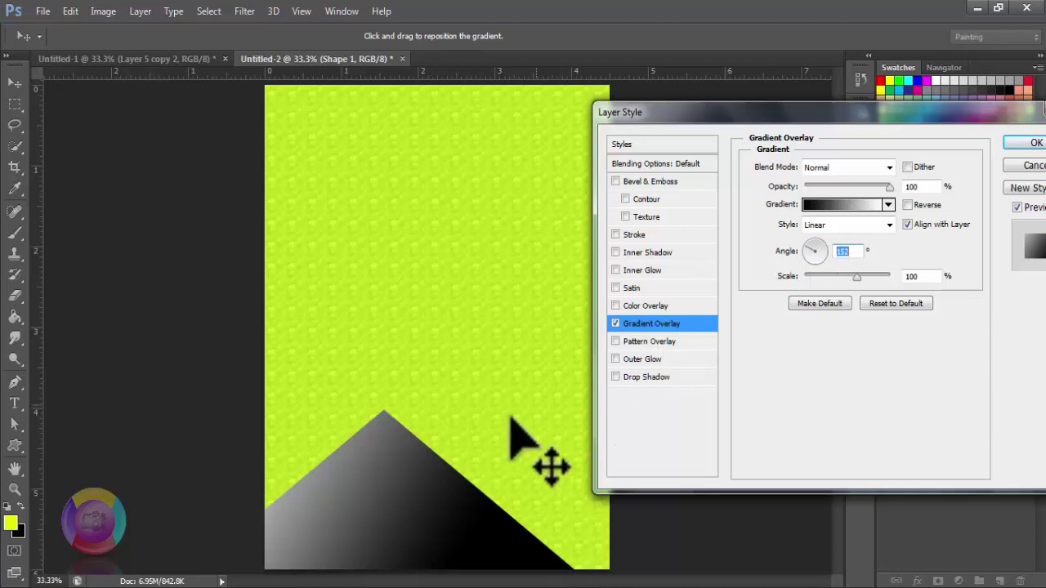
pyautogui.moveTo(397, 490); pyautogui.dragTo(490, 561)
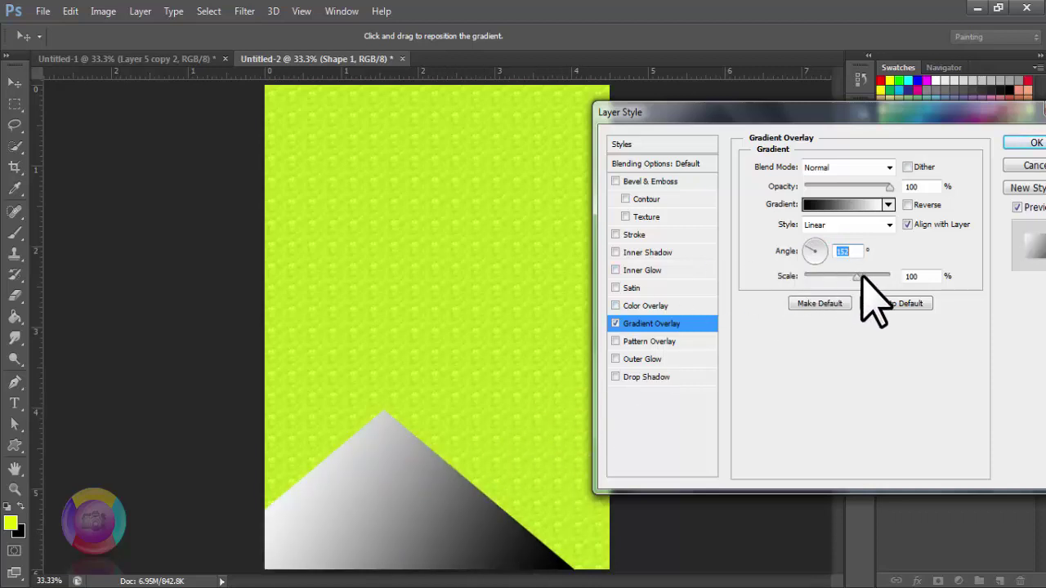
pyautogui.moveTo(857, 277); pyautogui.dragTo(931, 279)
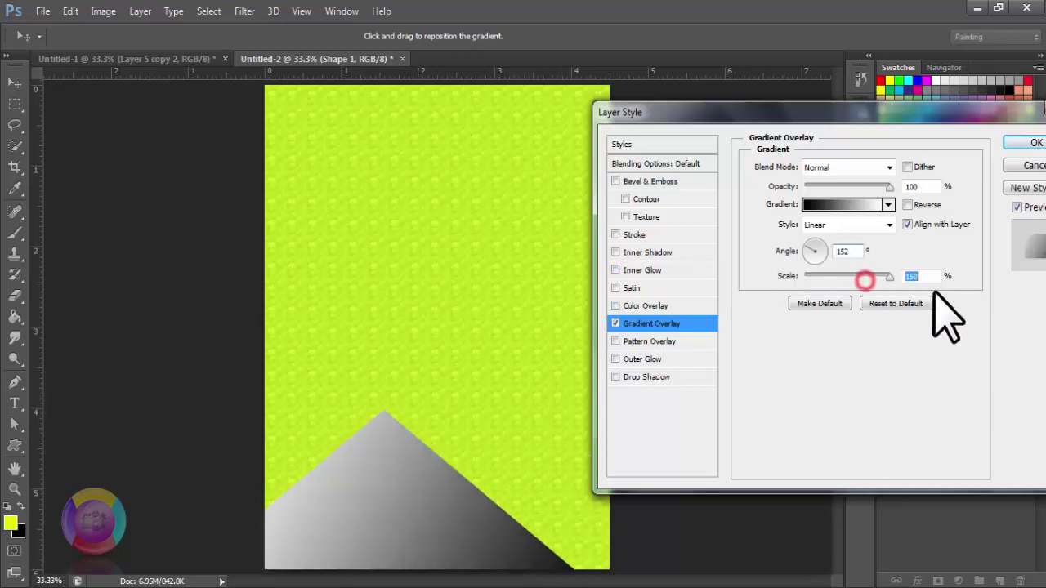
pyautogui.click(808, 245)
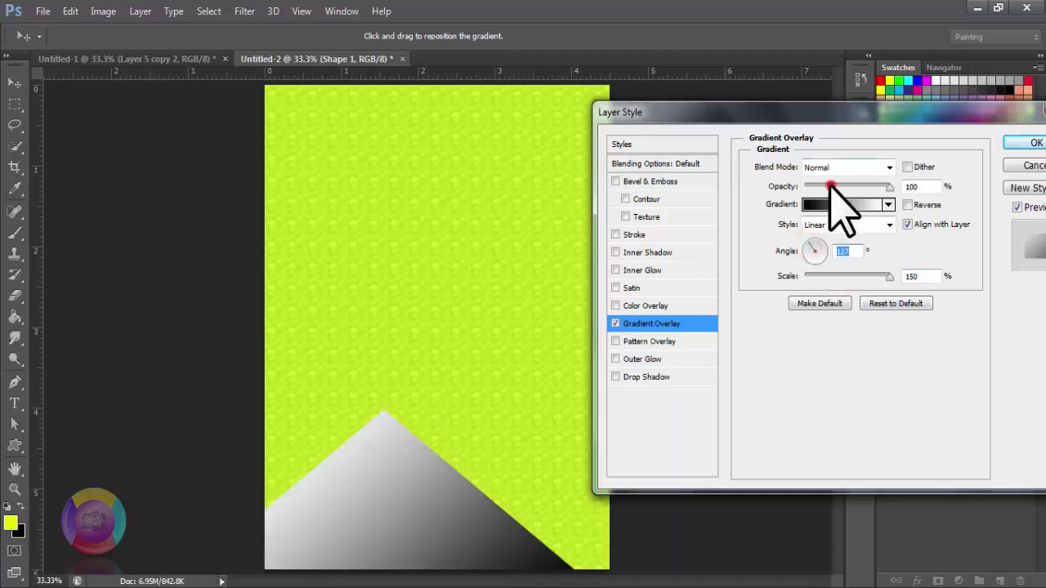
pyautogui.click(830, 186)
pyautogui.moveTo(830, 187); pyautogui.dragTo(894, 201)
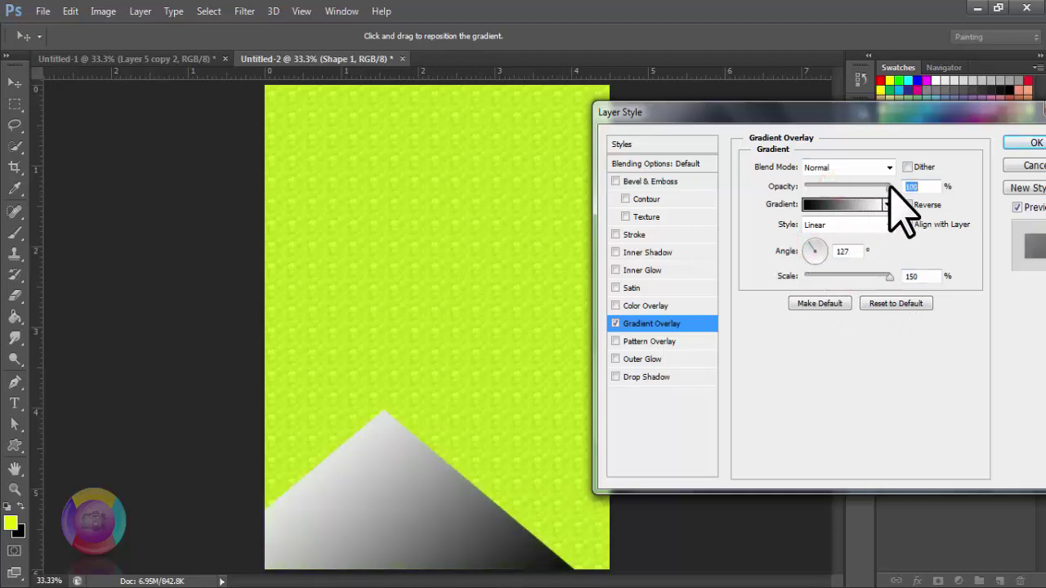
pyautogui.moveTo(495, 537); pyautogui.dragTo(570, 560)
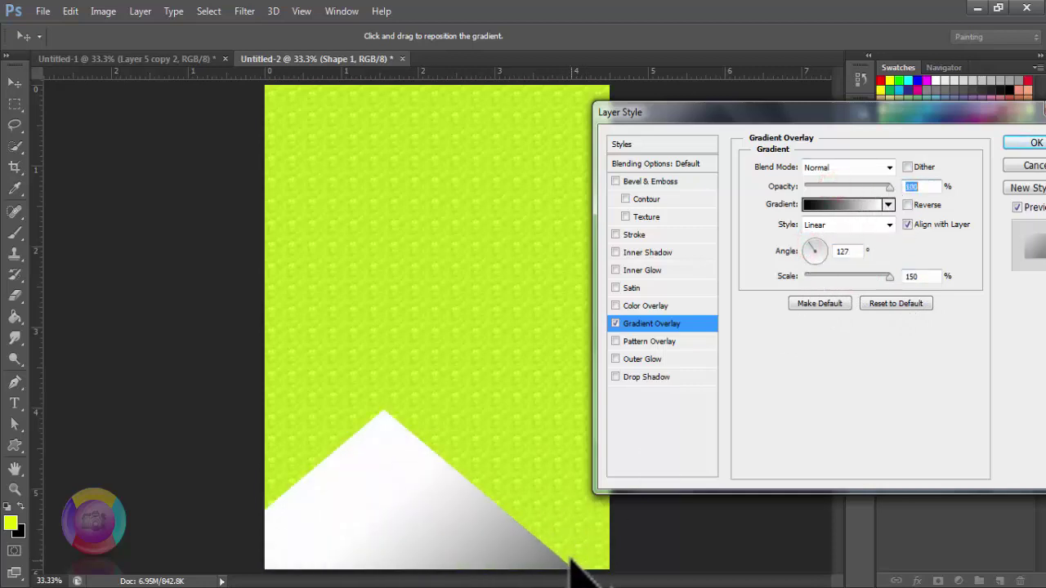
pyautogui.click(485, 540)
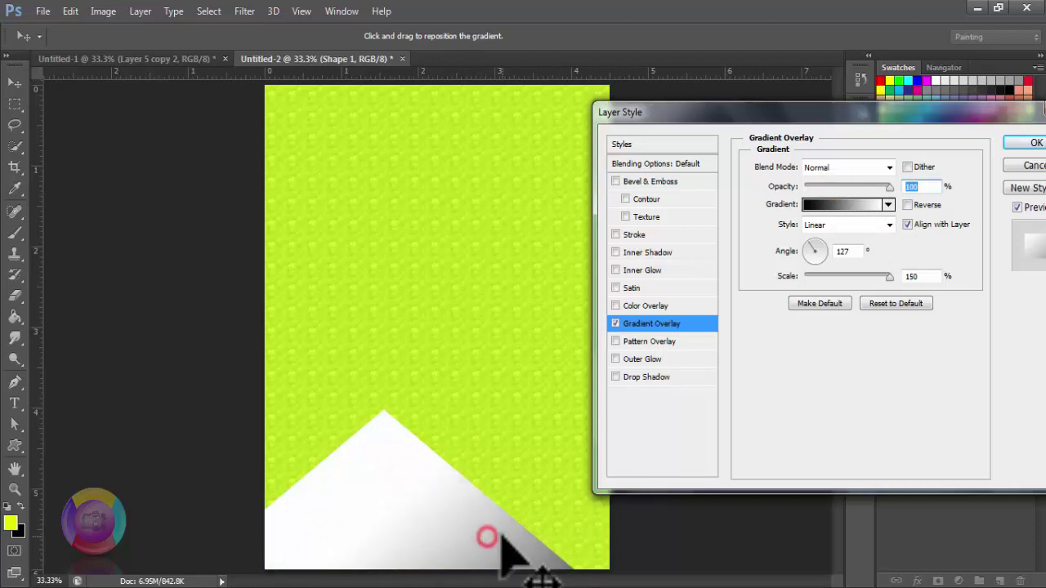
# Add Bevel & Emboss with depth 1%, size 10 px and soften 6 px, then apply the styles
pyautogui.click(642, 181)
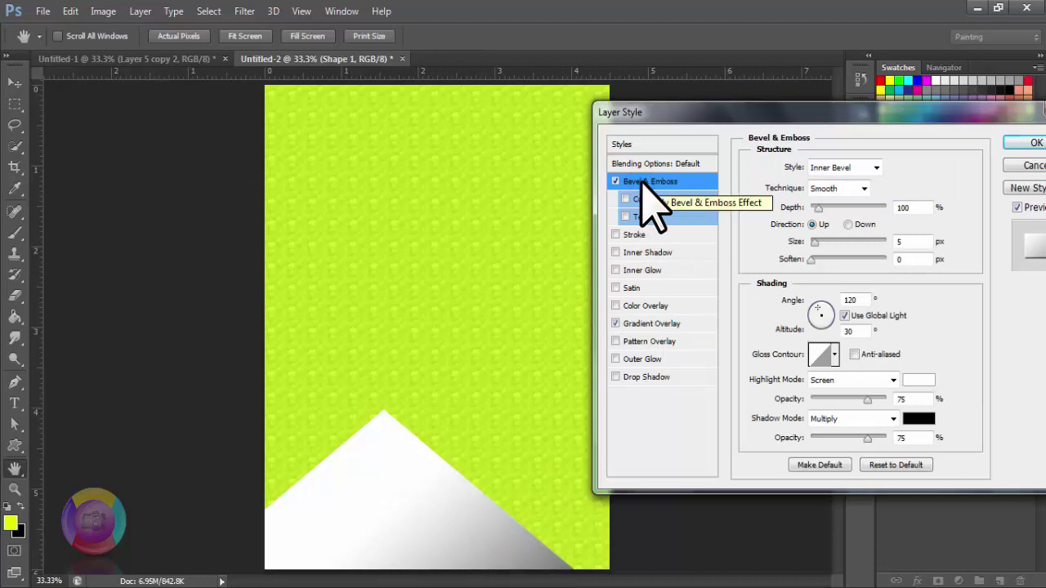
pyautogui.click(646, 210)
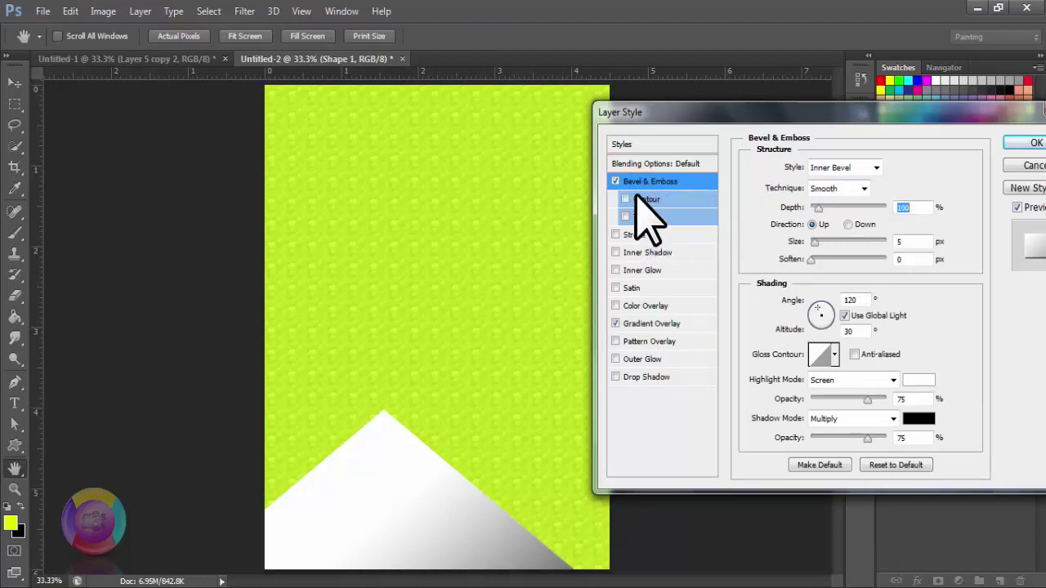
pyautogui.moveTo(817, 208)
pyautogui.mouseDown()
pyautogui.moveTo(763, 235)
pyautogui.moveTo(886, 242)
pyautogui.mouseUp()
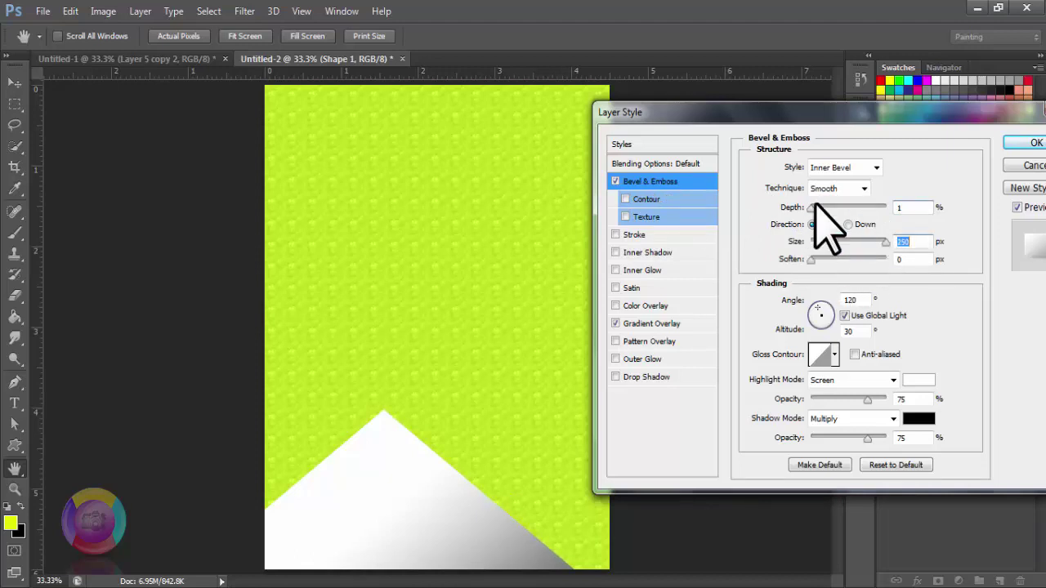
pyautogui.moveTo(813, 207); pyautogui.dragTo(777, 219)
pyautogui.click(811, 259)
pyautogui.moveTo(816, 207); pyautogui.dragTo(804, 214)
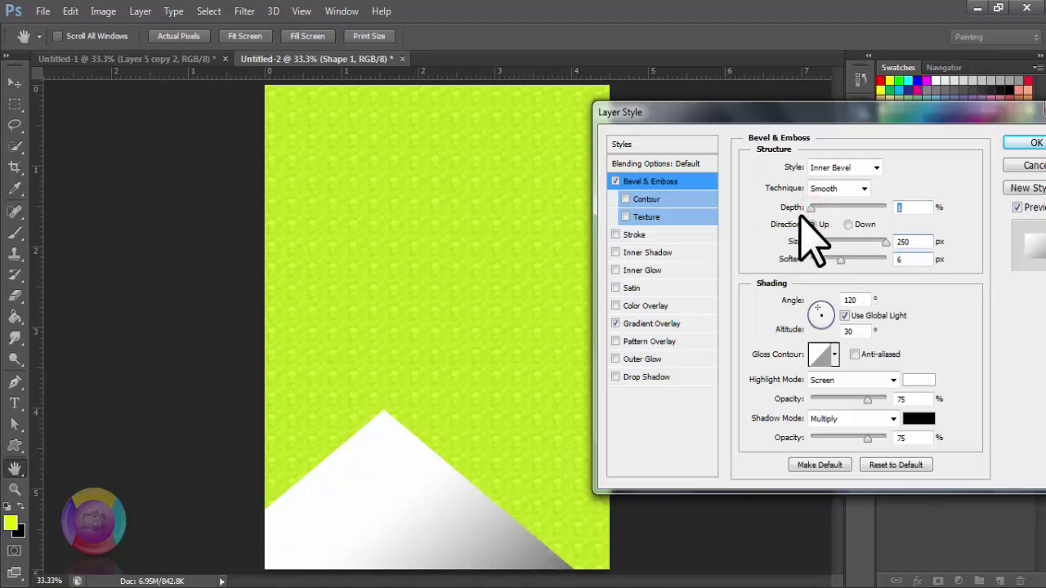
pyautogui.moveTo(875, 243); pyautogui.dragTo(809, 243)
pyautogui.click(814, 206)
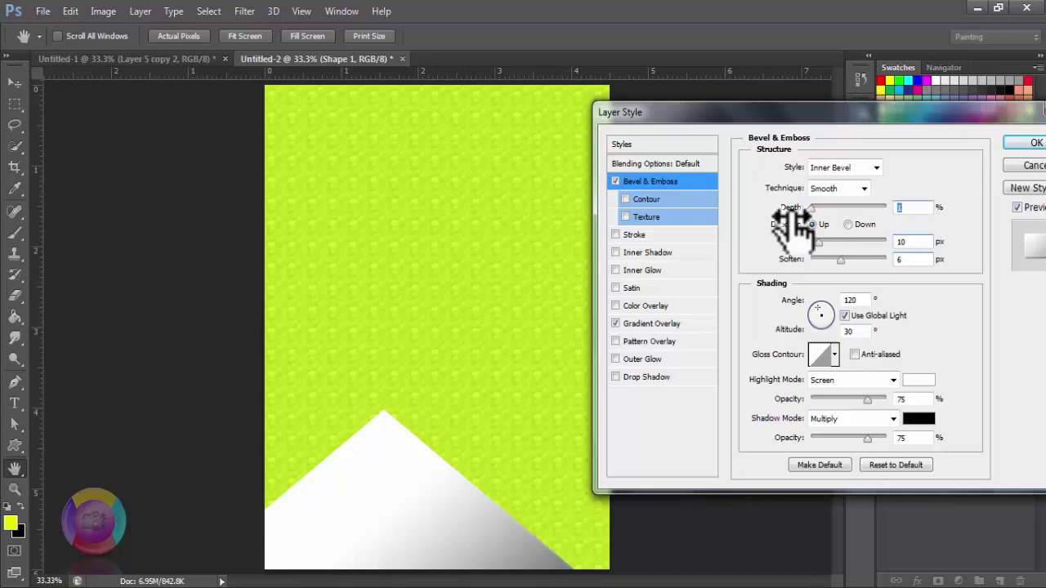
pyautogui.moveTo(1005, 105); pyautogui.dragTo(956, 116)
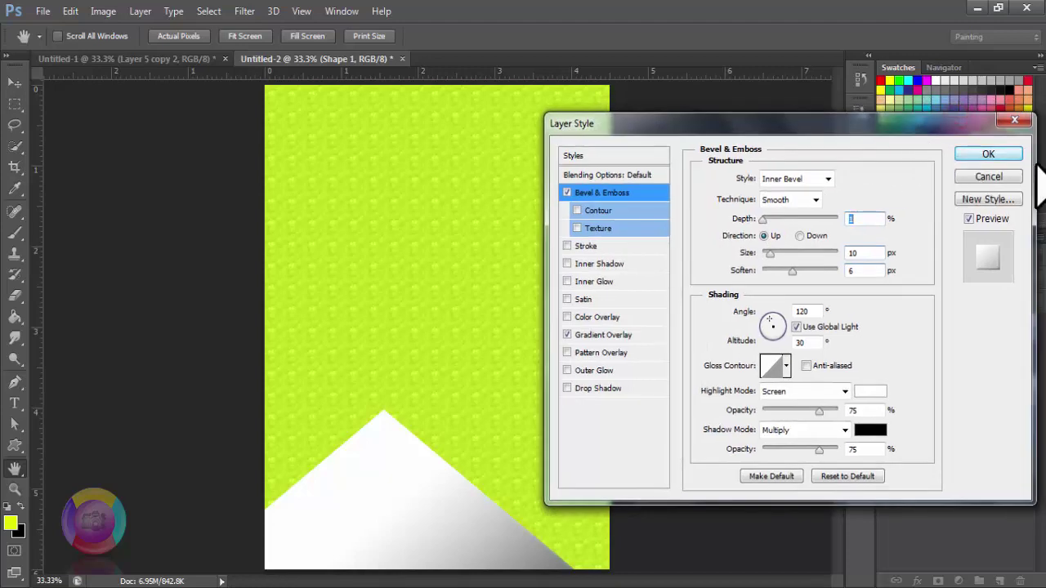
pyautogui.click(987, 154)
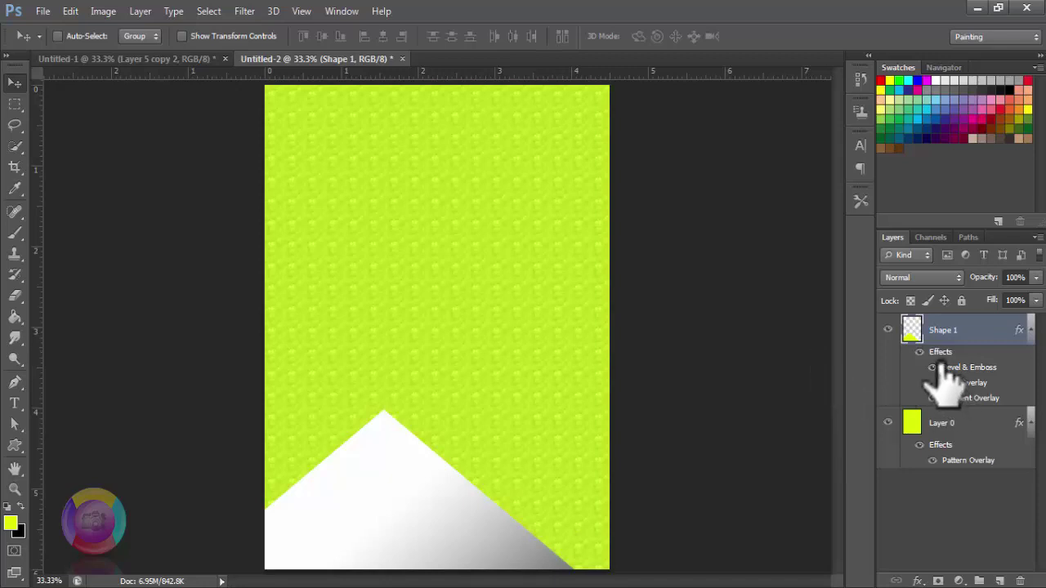
# Duplicate the triangle layer with its effects and make black the foreground colour
pyautogui.hotkey('ctrl', 'j')
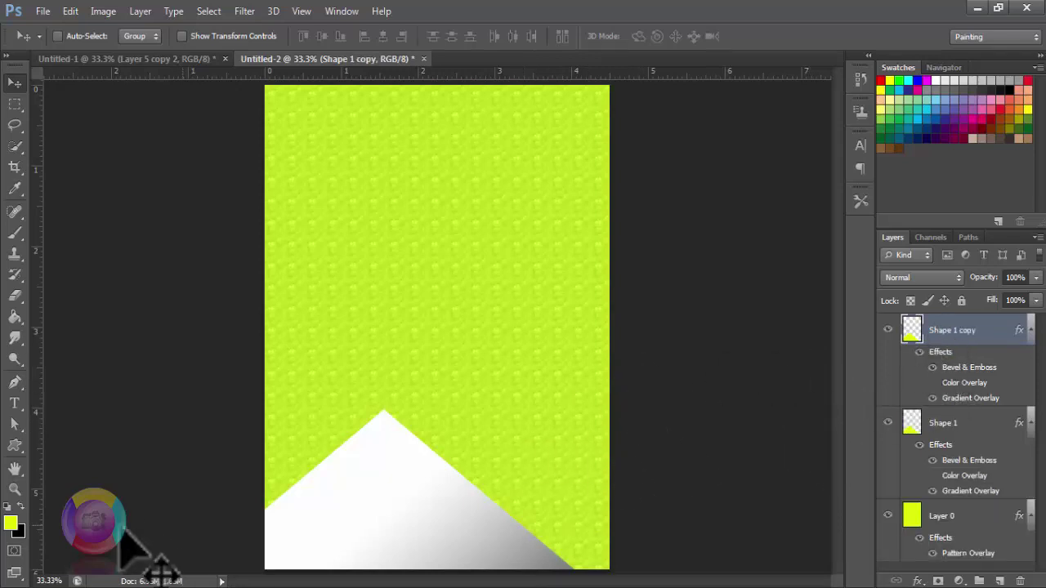
pyautogui.click(19, 506)
pyautogui.click(13, 318)
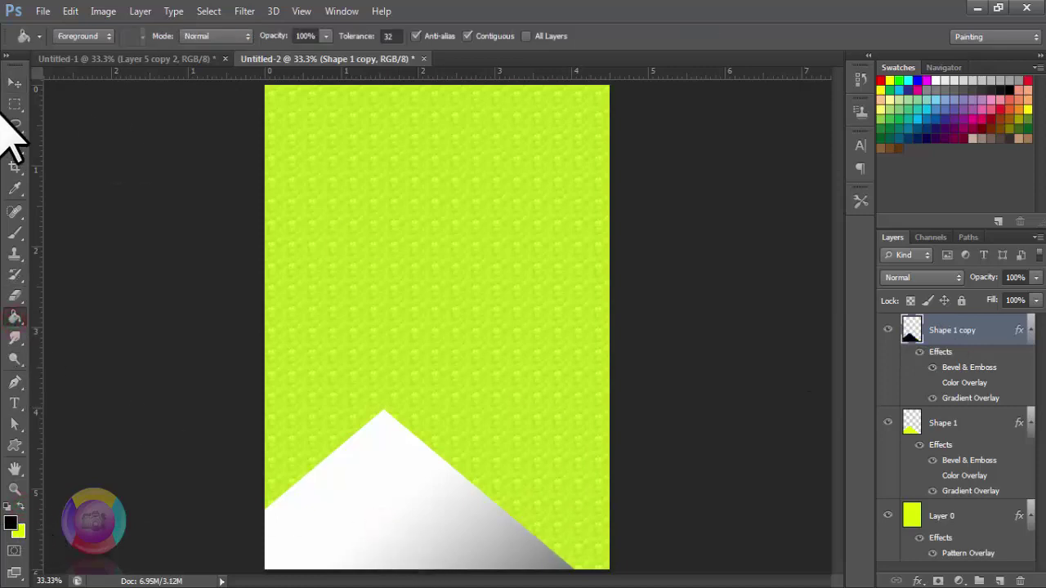
pyautogui.click(14, 83)
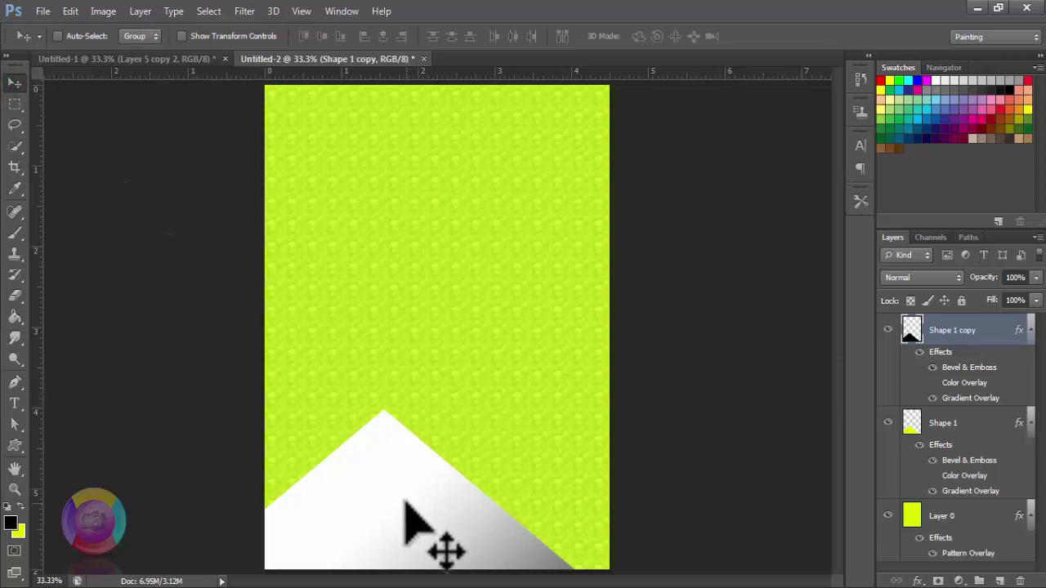
# Trial-move the triangle copy with Free Transform, then undo the move
pyautogui.hotkey('ctrl', 't')
pyautogui.moveTo(395, 505); pyautogui.dragTo(429, 345)
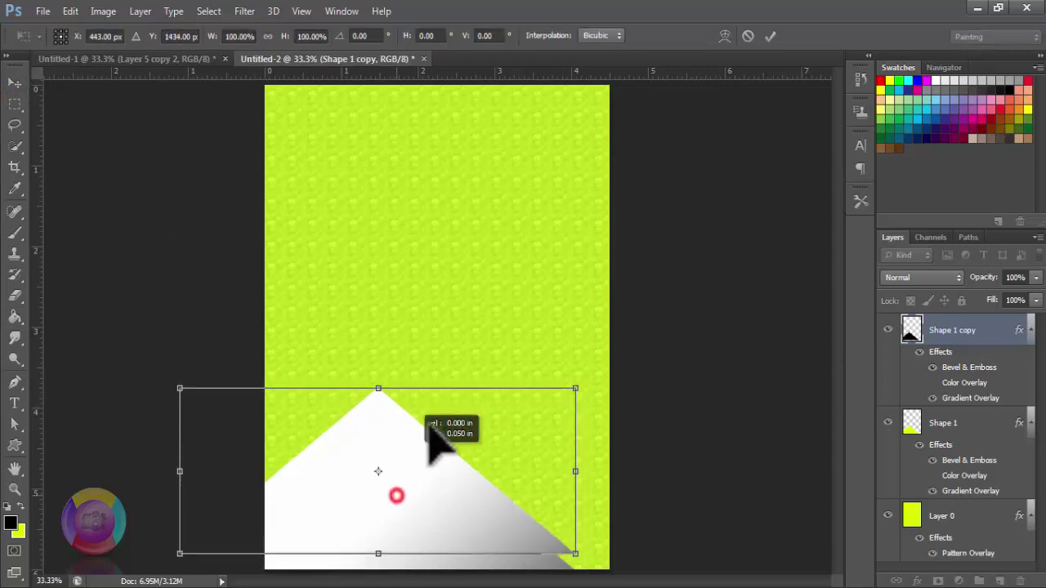
pyautogui.moveTo(424, 476); pyautogui.dragTo(511, 410)
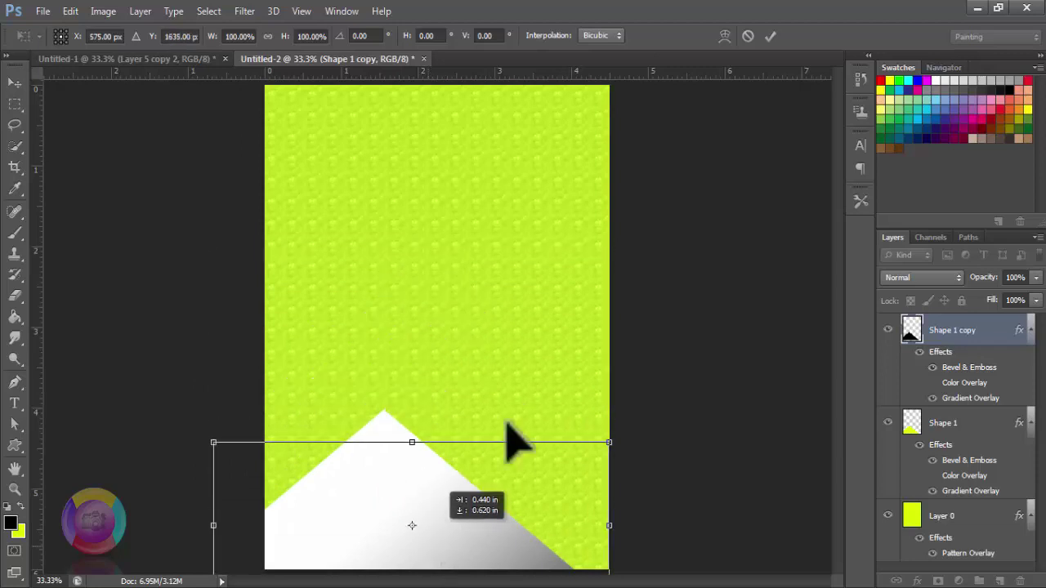
pyautogui.click(770, 36)
pyautogui.hotkey('ctrl', 'z')
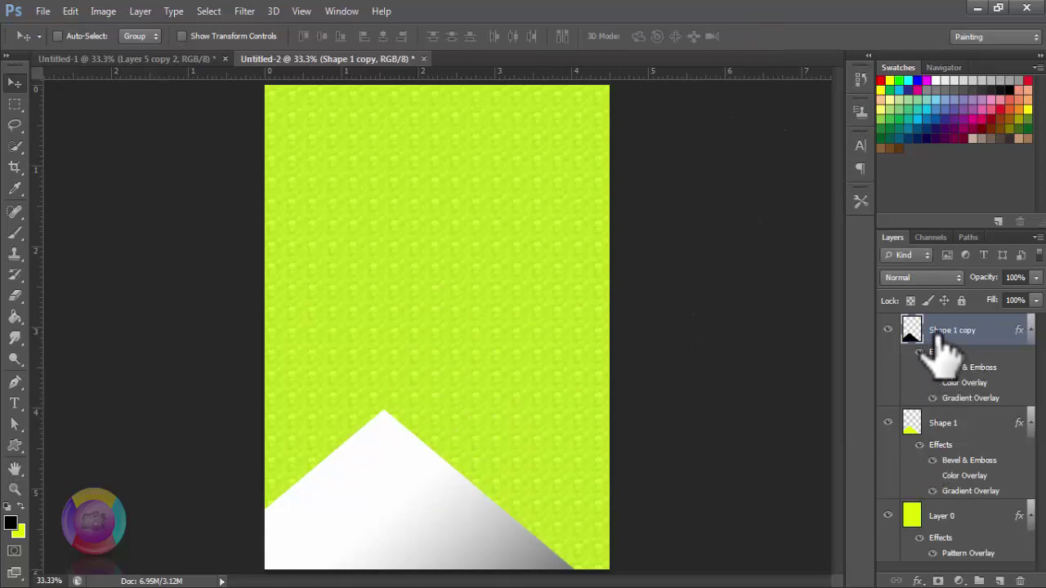
# Hide the copy's Gradient Overlay so it shows black and place it below Shape 1
pyautogui.click(933, 398)
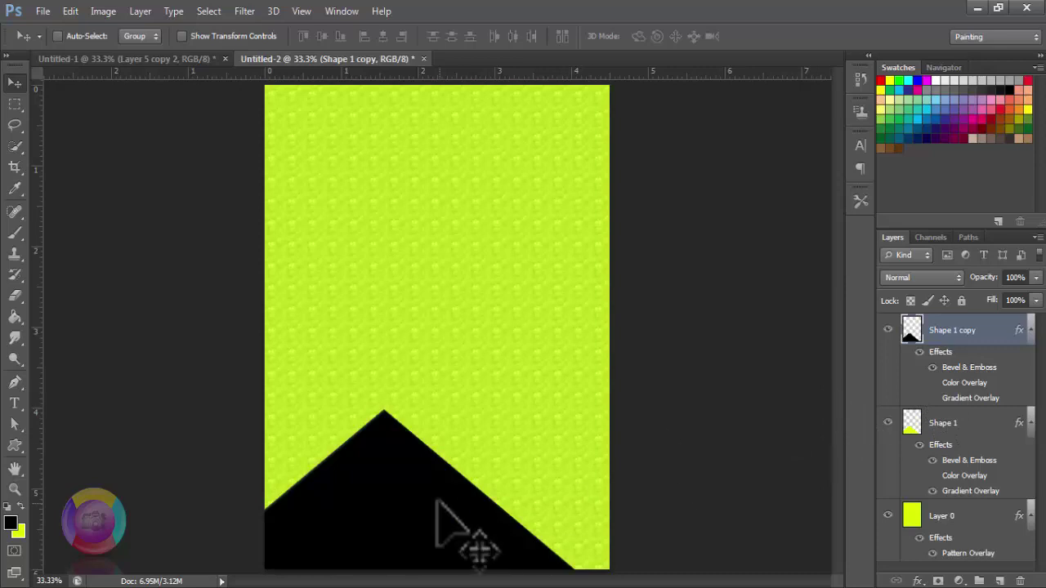
pyautogui.moveTo(903, 335)
pyautogui.mouseDown()
pyautogui.moveTo(883, 461)
pyautogui.moveTo(891, 480)
pyautogui.mouseUp()
pyautogui.moveTo(460, 509); pyautogui.dragTo(460, 486)
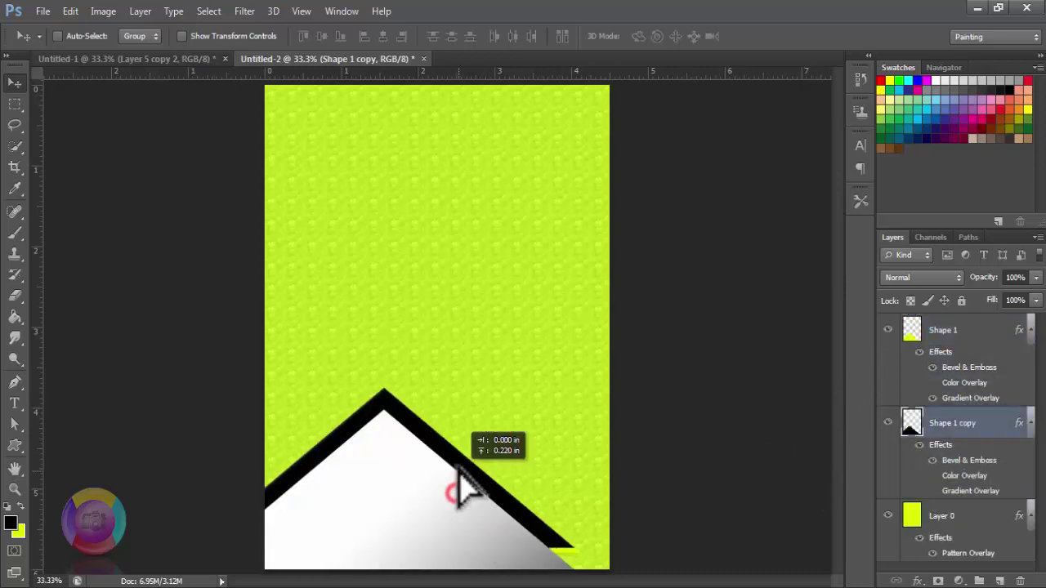
# Enlarge, widen and slightly tilt the black triangle so its edges peek out behind the white one
pyautogui.hotkey('ctrl', 't')
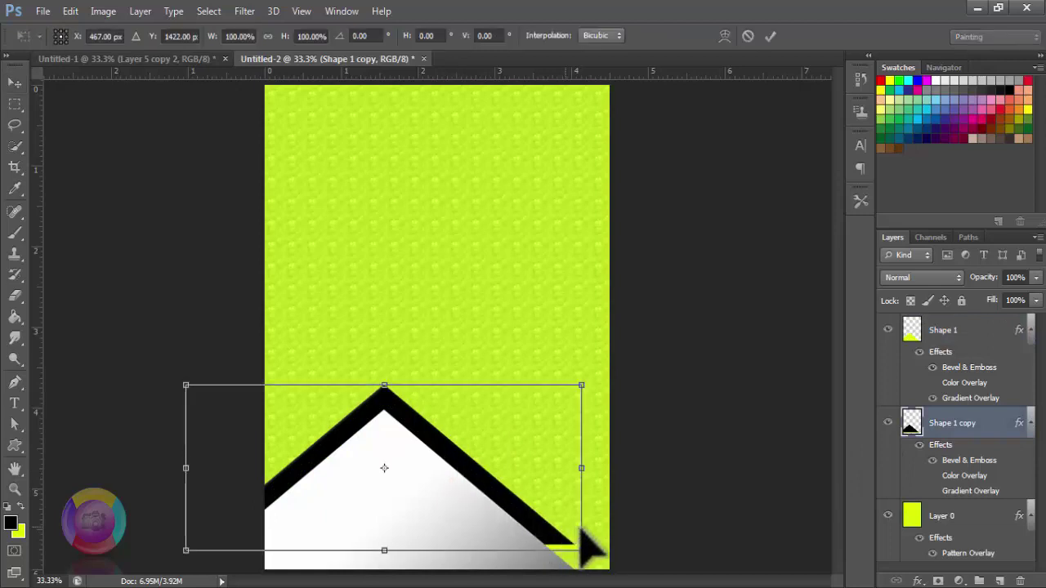
pyautogui.moveTo(611, 532); pyautogui.dragTo(609, 568)
pyautogui.moveTo(617, 564); pyautogui.dragTo(618, 548)
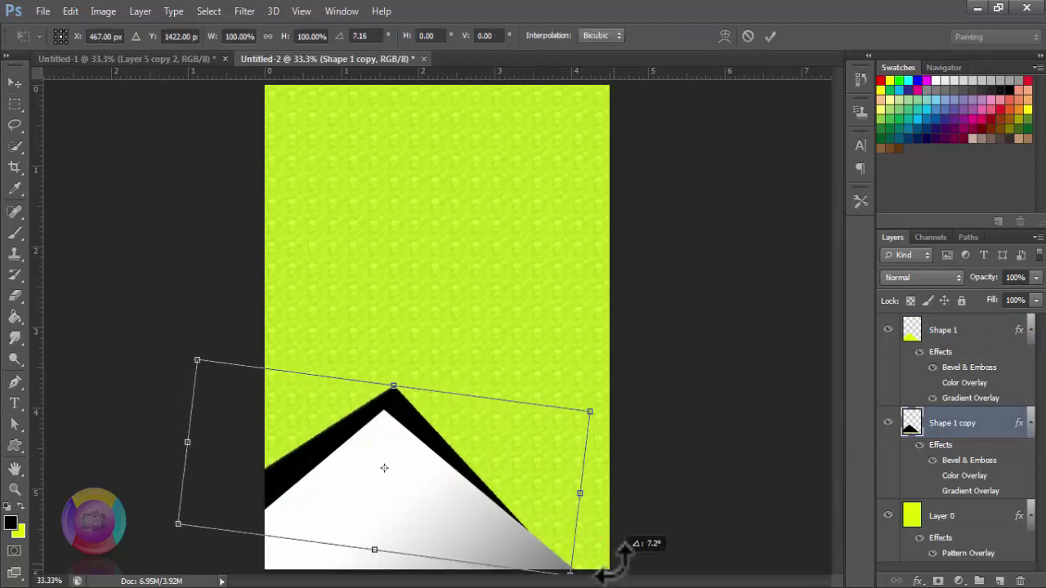
pyautogui.moveTo(472, 554); pyautogui.dragTo(478, 567)
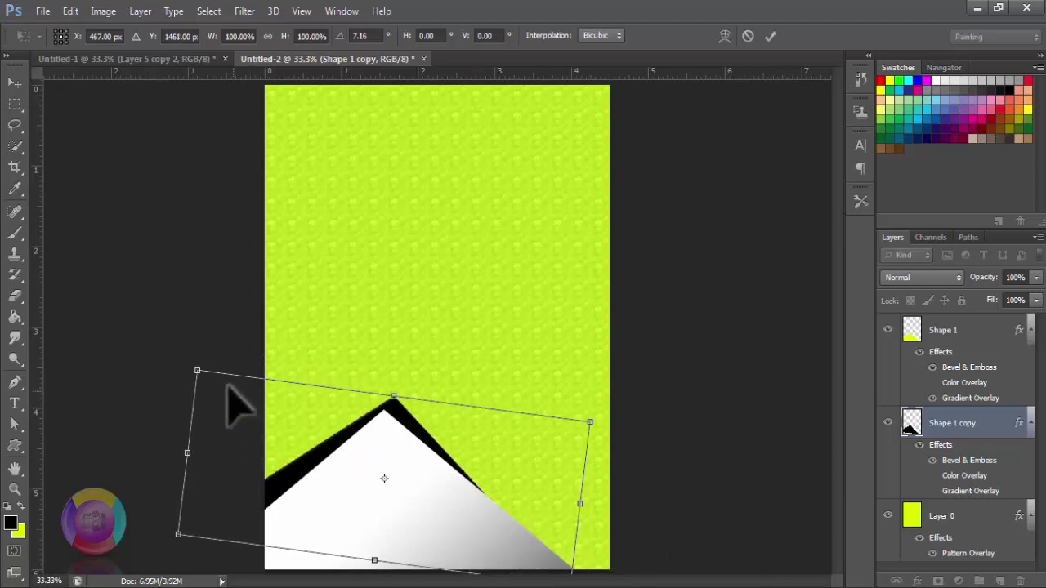
pyautogui.moveTo(197, 371); pyautogui.dragTo(181, 361)
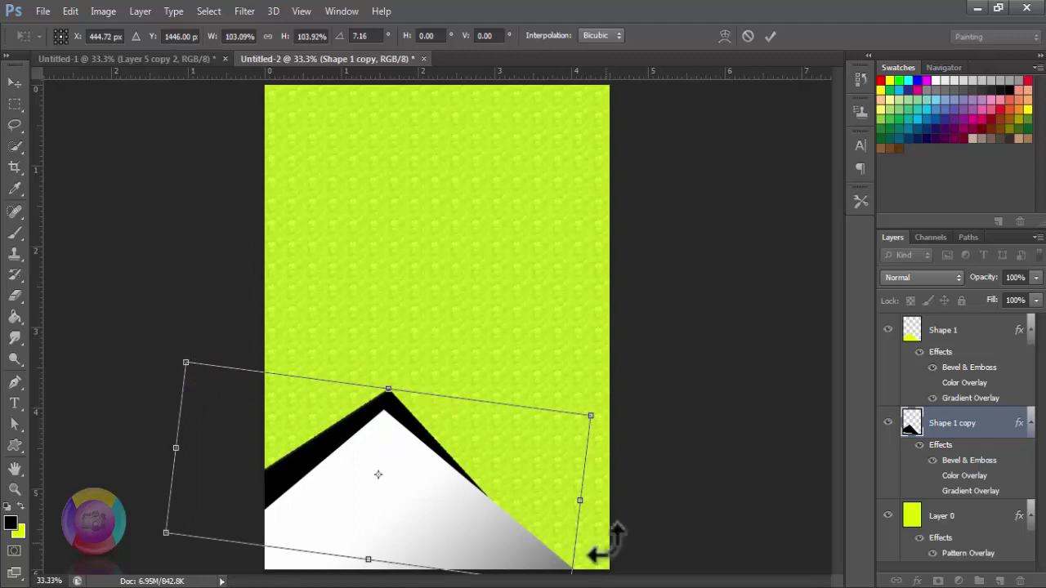
pyautogui.moveTo(613, 560)
pyautogui.mouseDown()
pyautogui.moveTo(622, 552)
pyautogui.moveTo(595, 549)
pyautogui.moveTo(609, 573)
pyautogui.mouseUp()
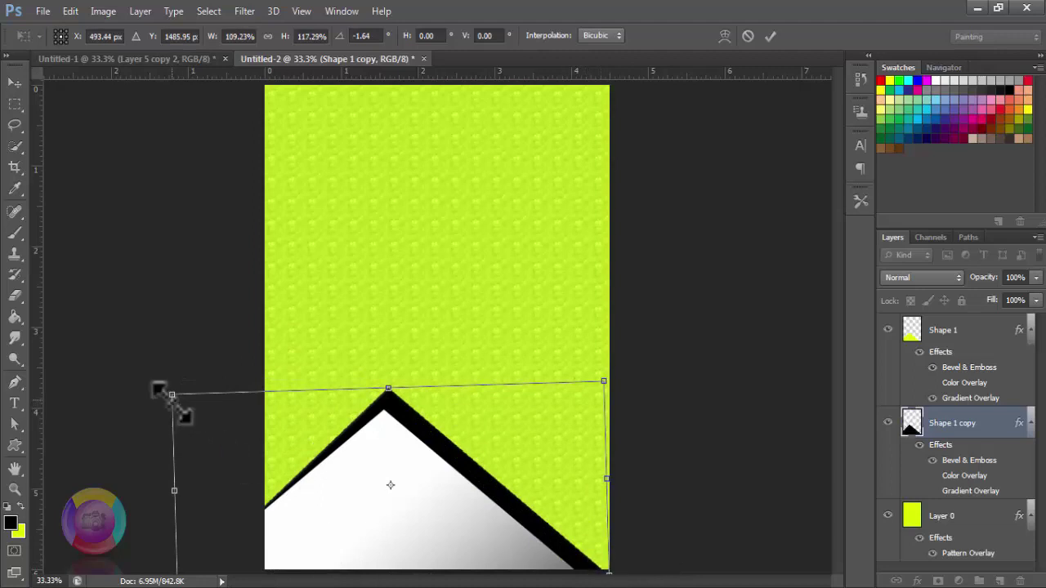
pyautogui.moveTo(172, 398); pyautogui.dragTo(86, 410)
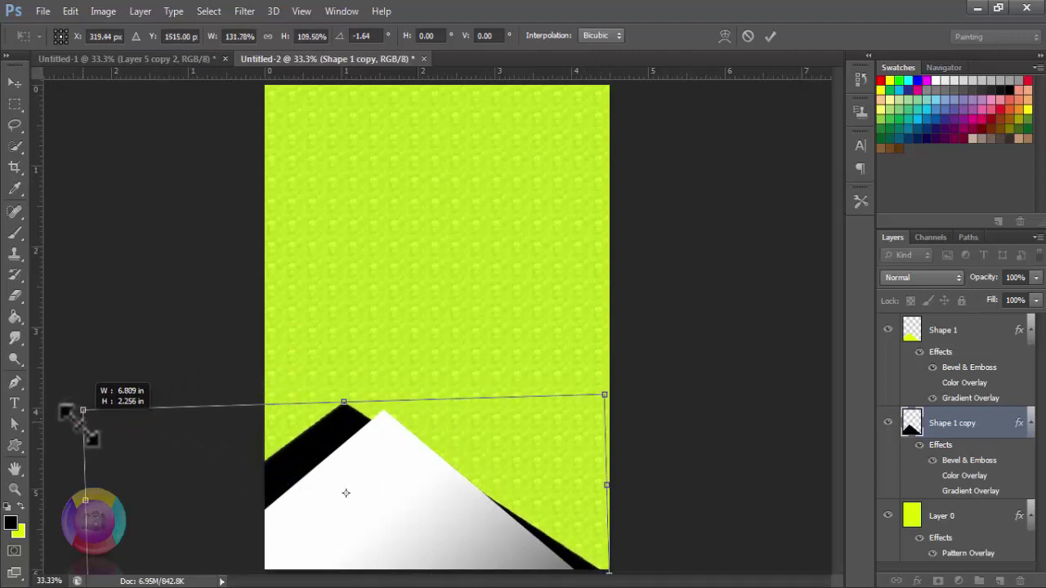
pyautogui.moveTo(82, 411); pyautogui.dragTo(78, 417)
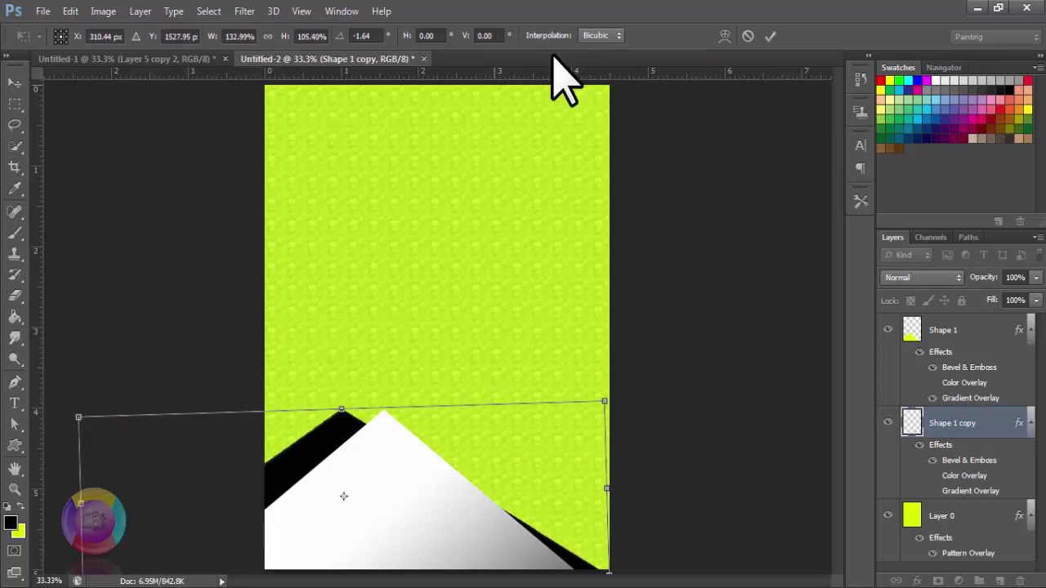
pyautogui.click(768, 37)
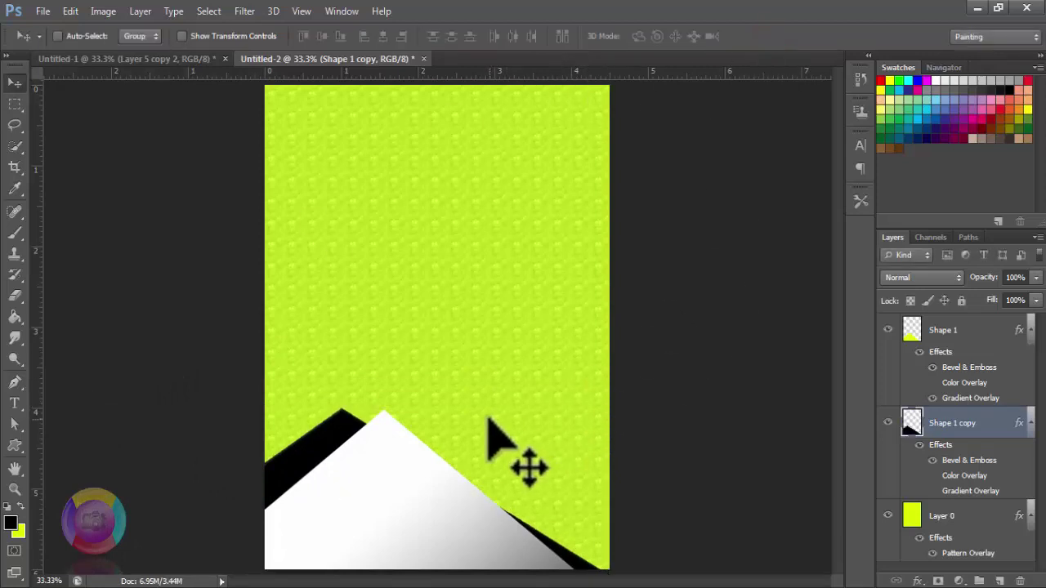
pyautogui.hotkey('ctrl', '-')
pyautogui.hotkey('ctrl', '-')
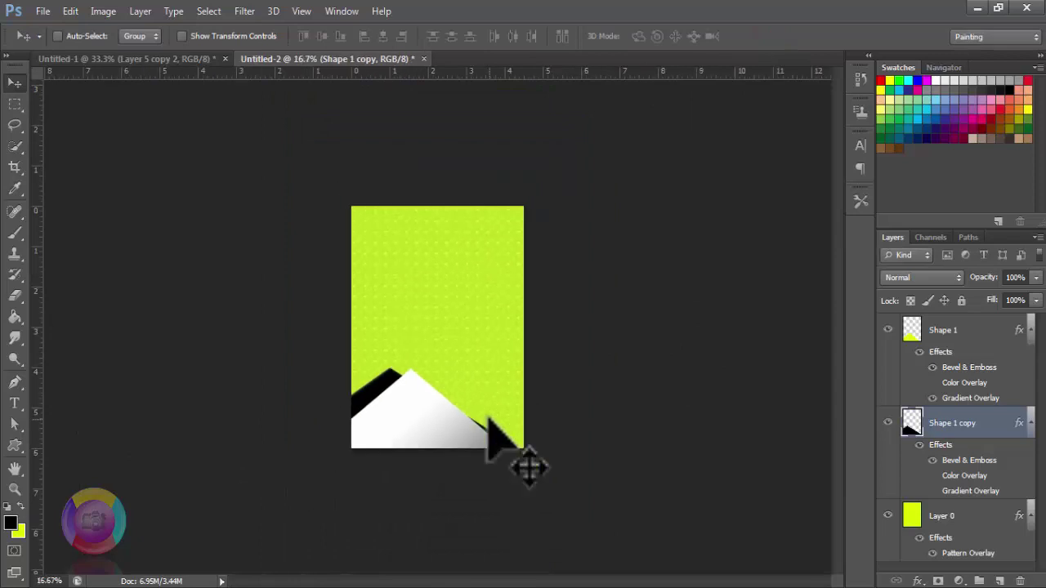
pyautogui.hotkey('ctrl', '+')
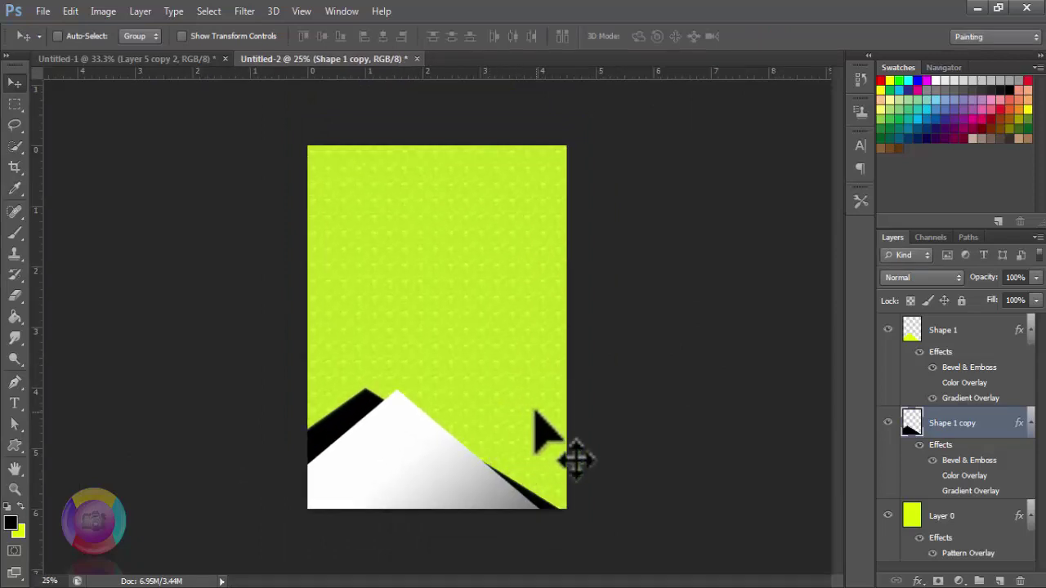
pyautogui.click(961, 331)
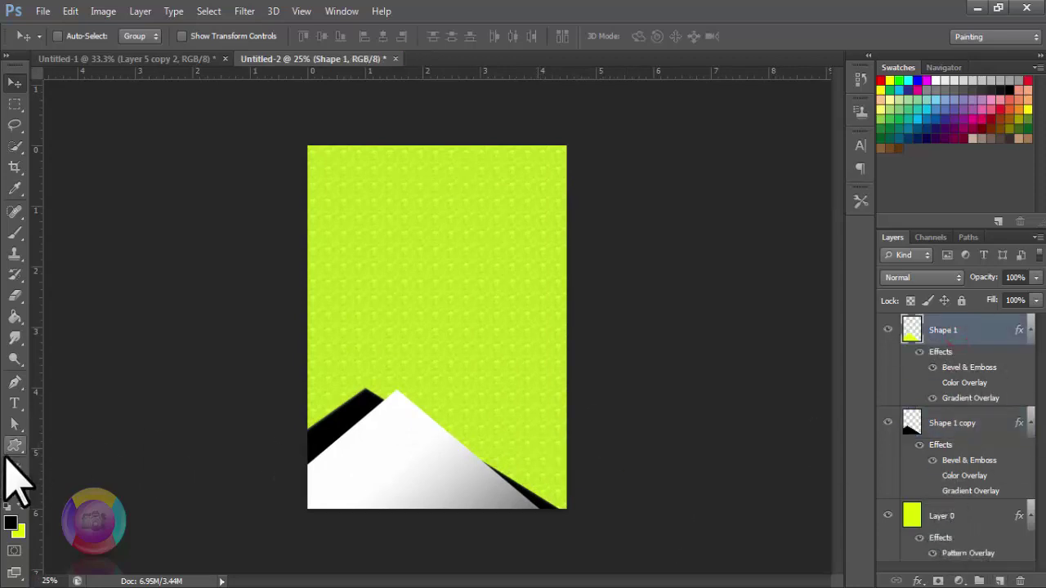
# Draw a black triangle near the poster's top right
pyautogui.click(14, 445)
pyautogui.hotkey('ctrl', '+')
pyautogui.moveTo(496, 145); pyautogui.dragTo(639, 256)
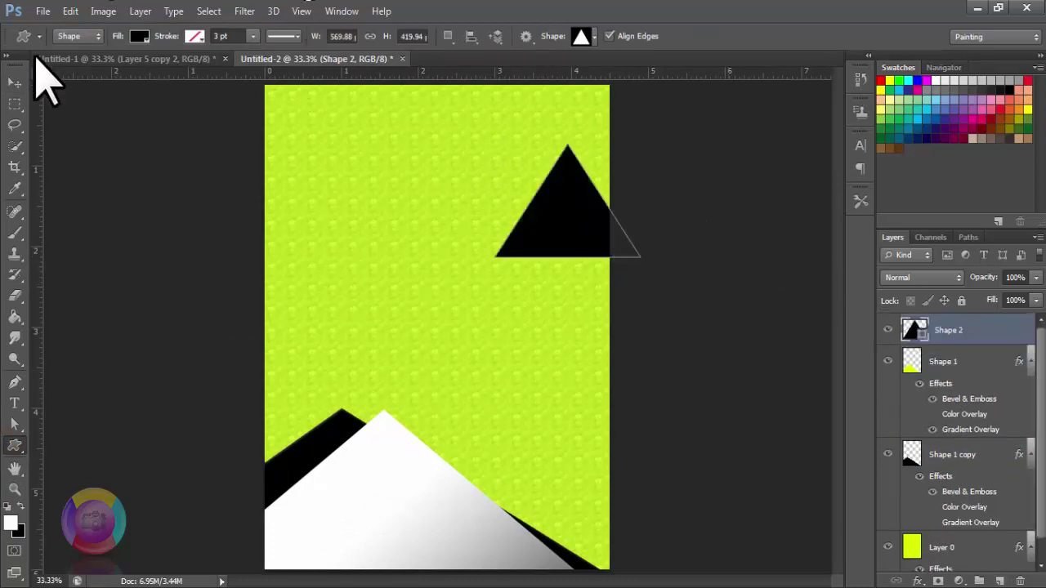
# Rotate the triangle 90° counter-clockwise, set it flush against the right edge, and duplicate it
pyautogui.click(12, 83)
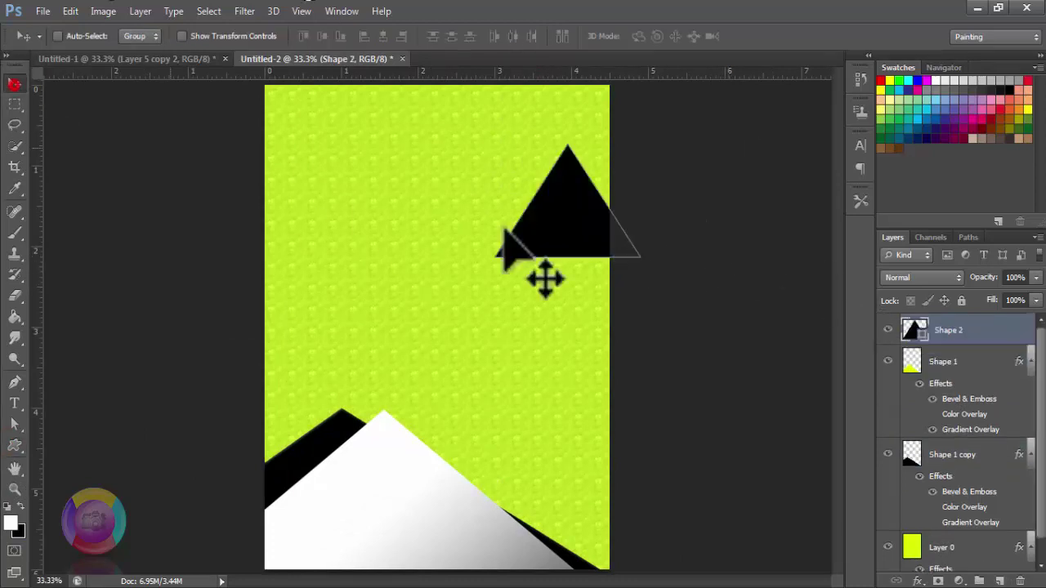
pyautogui.hotkey('ctrl', 't')
pyautogui.rightClick(602, 233)
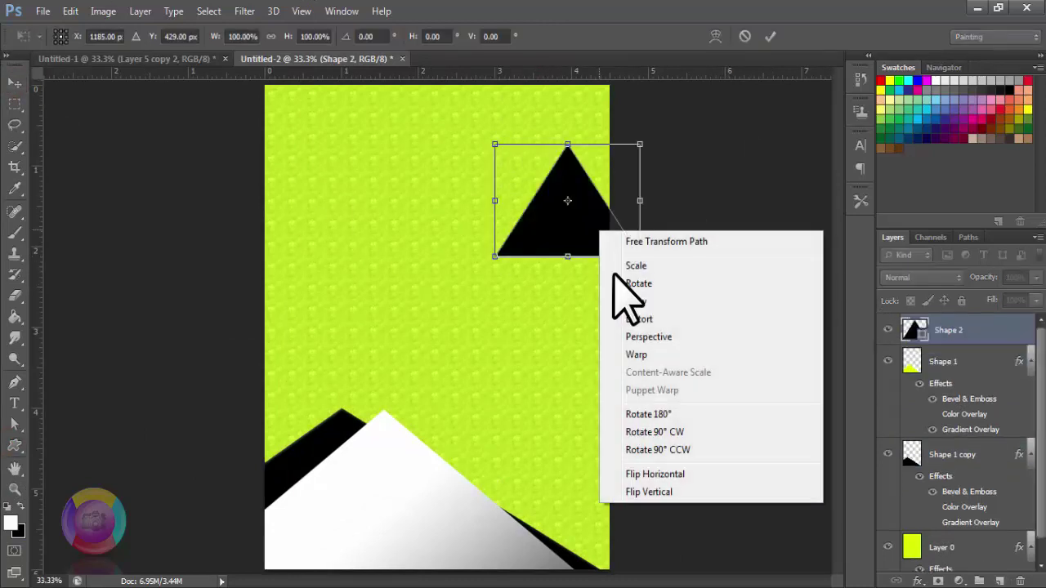
pyautogui.click(658, 450)
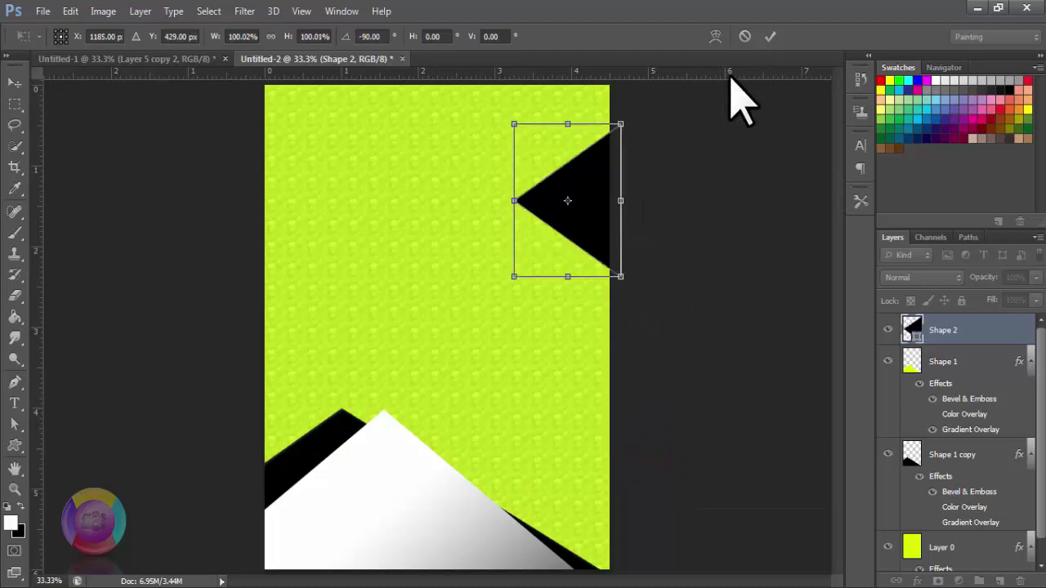
pyautogui.moveTo(589, 200); pyautogui.dragTo(580, 204)
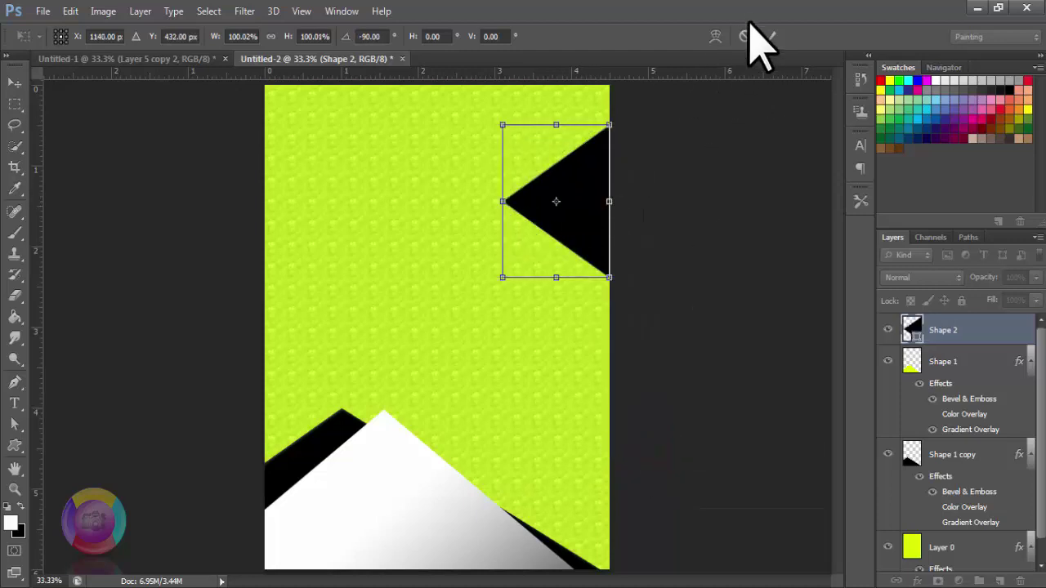
pyautogui.click(768, 36)
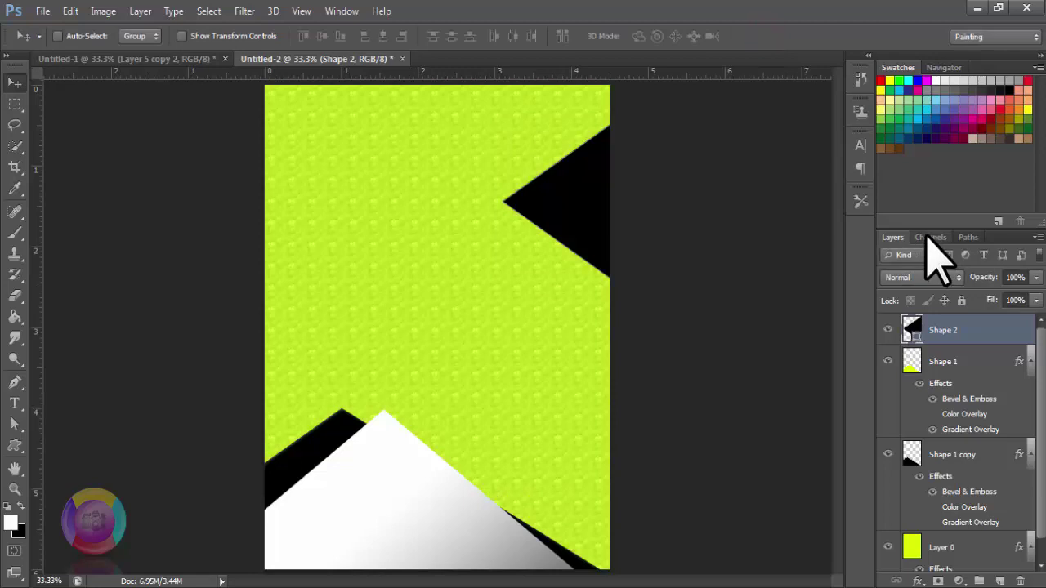
pyautogui.hotkey('ctrl', 'j')
# Rasterize and fill the Shape 2 copy white, then shift it inward to leave a black border
pyautogui.click(15, 319)
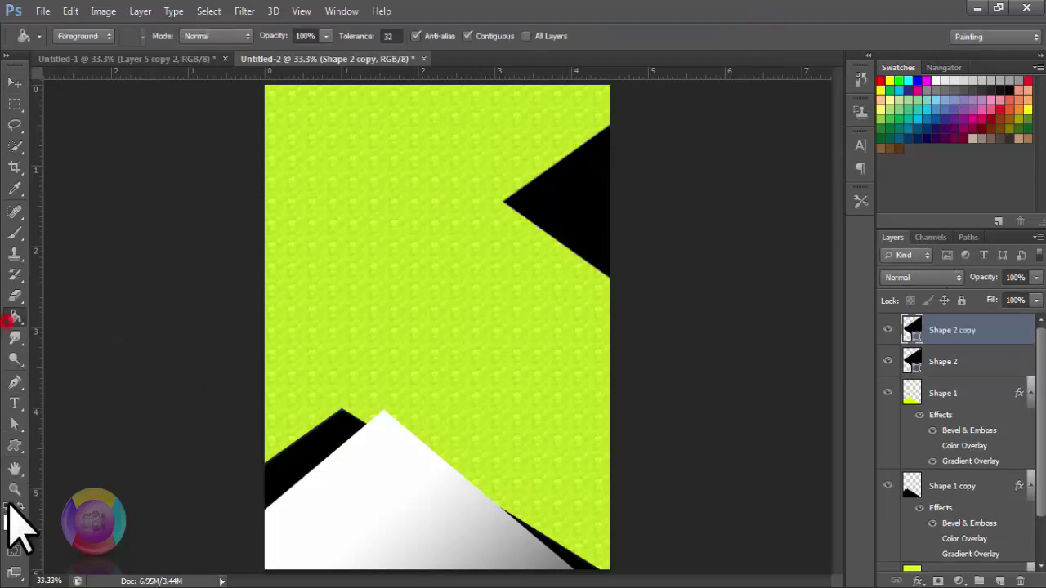
pyautogui.click(556, 206)
pyautogui.click(471, 236)
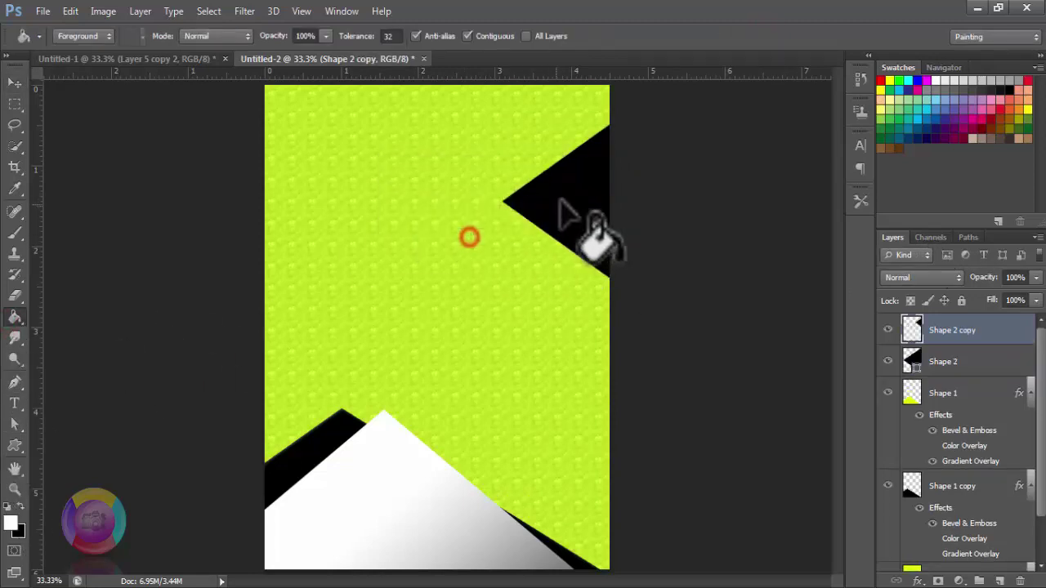
pyautogui.click(560, 205)
pyautogui.click(15, 82)
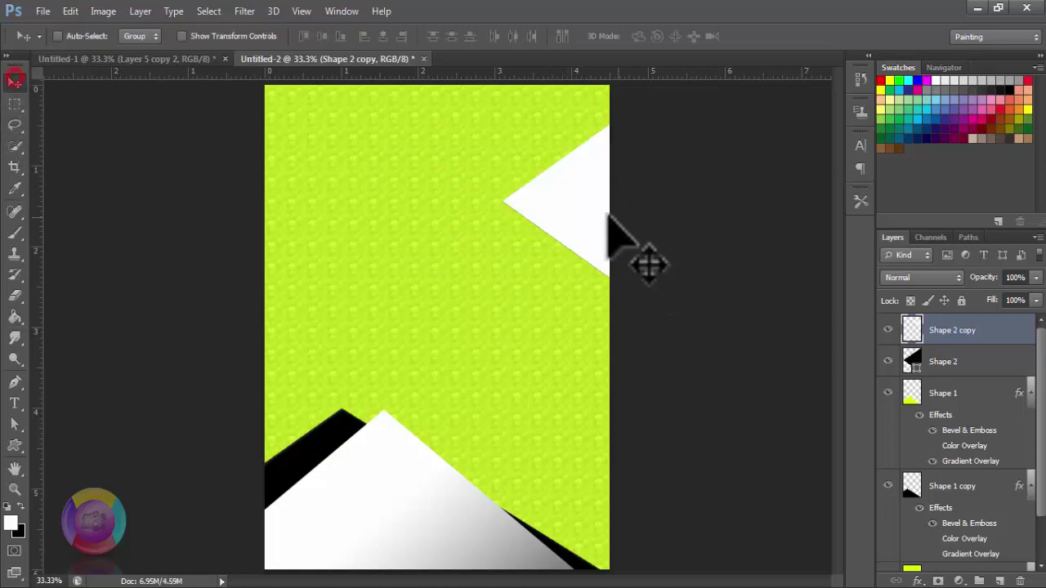
pyautogui.moveTo(581, 216); pyautogui.dragTo(597, 218)
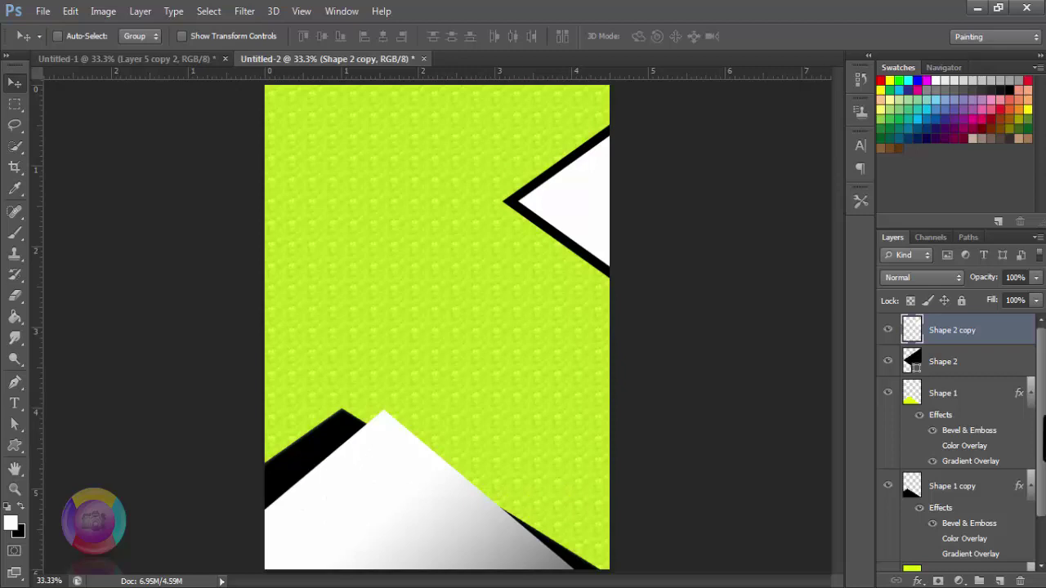
pyautogui.keyDown('shift'); pyautogui.click(948, 361); pyautogui.keyUp('shift')
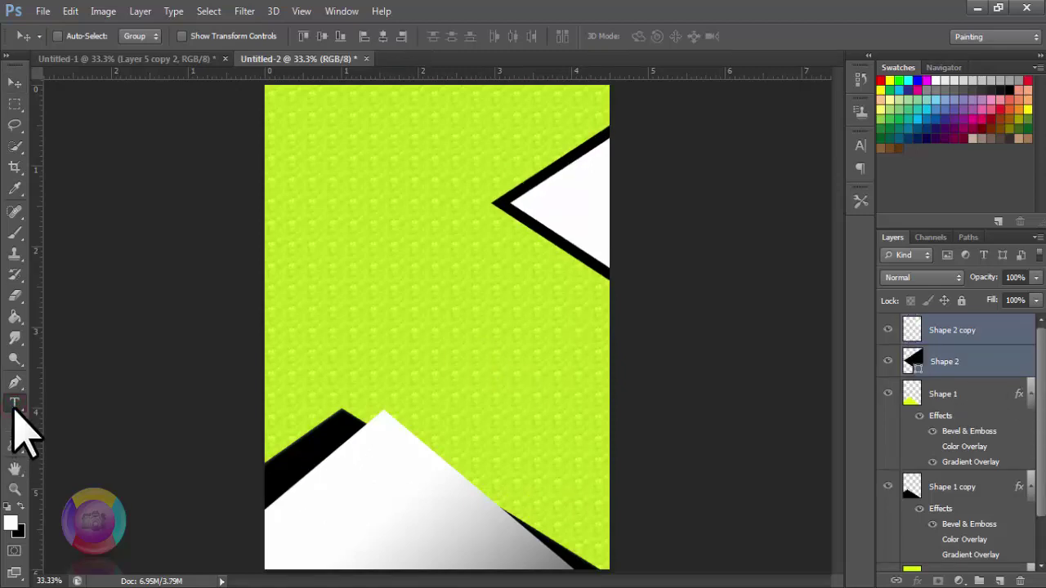
# Type a 48 pt DESIGN heading at the poster's upper left
pyautogui.click(18, 404)
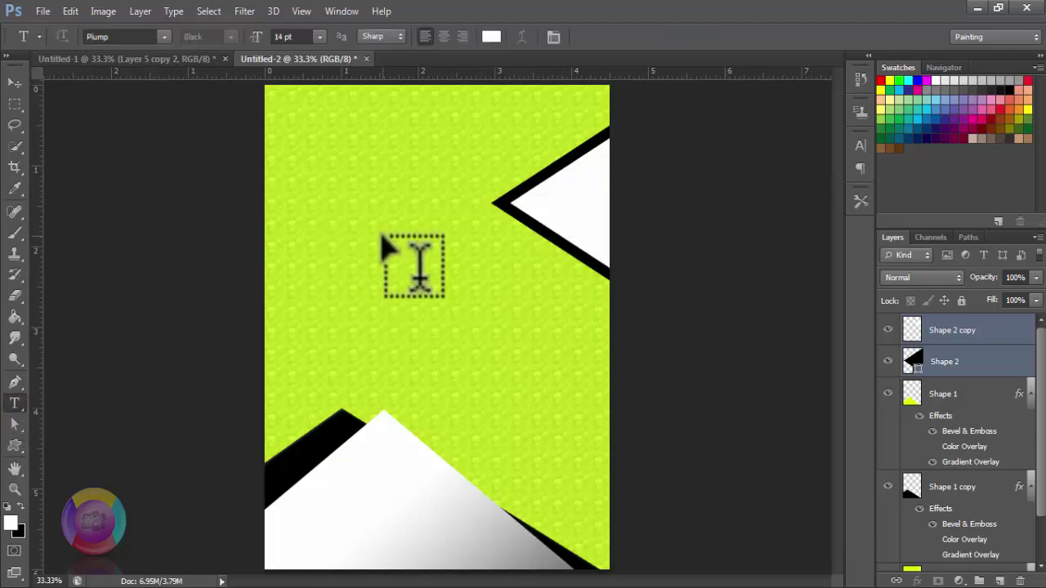
pyautogui.click(300, 211)
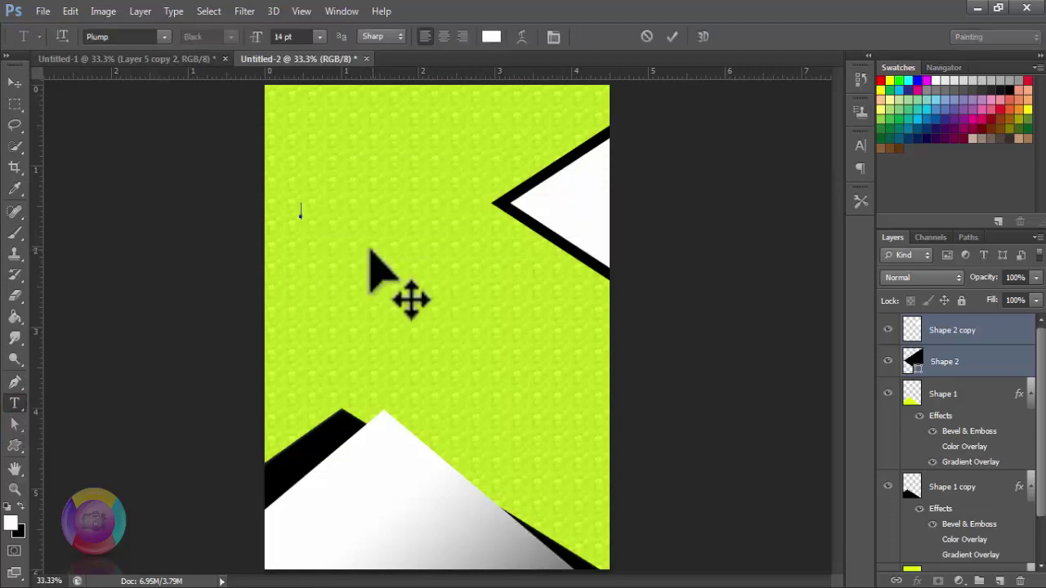
pyautogui.click(320, 36)
pyautogui.click(307, 276)
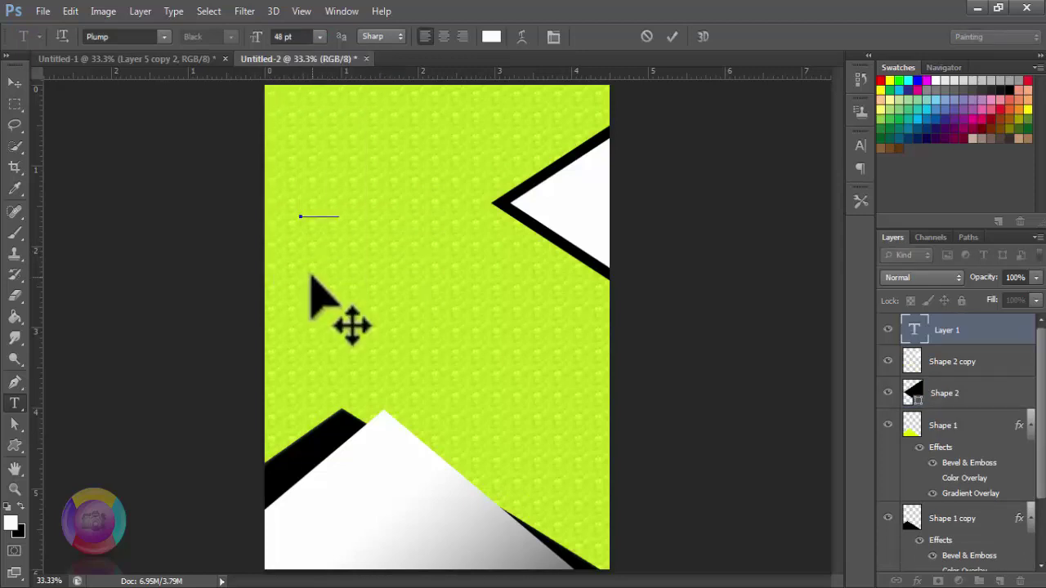
pyautogui.write('DES')
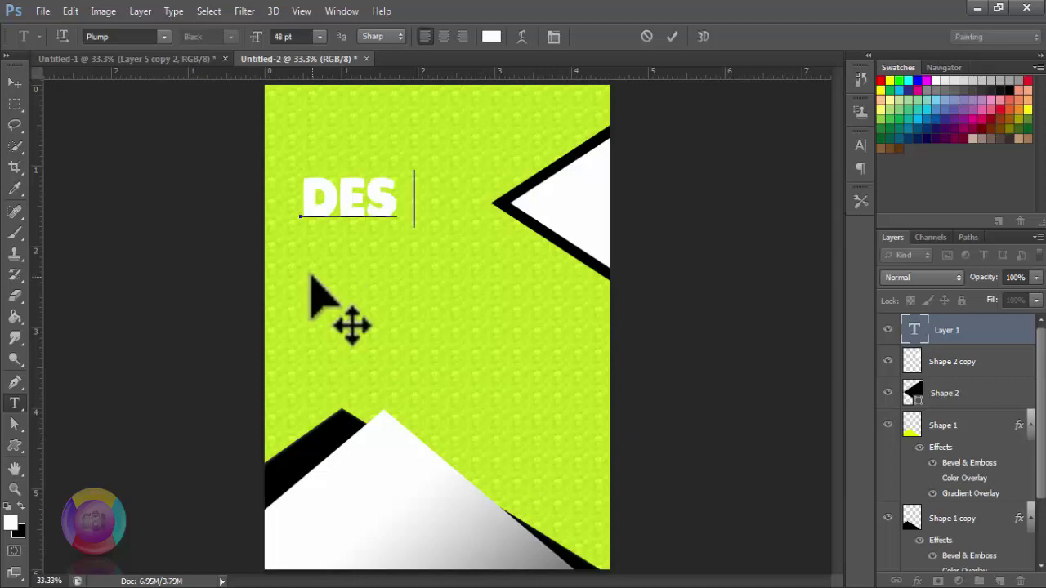
pyautogui.write('IGN')
pyautogui.click(671, 36)
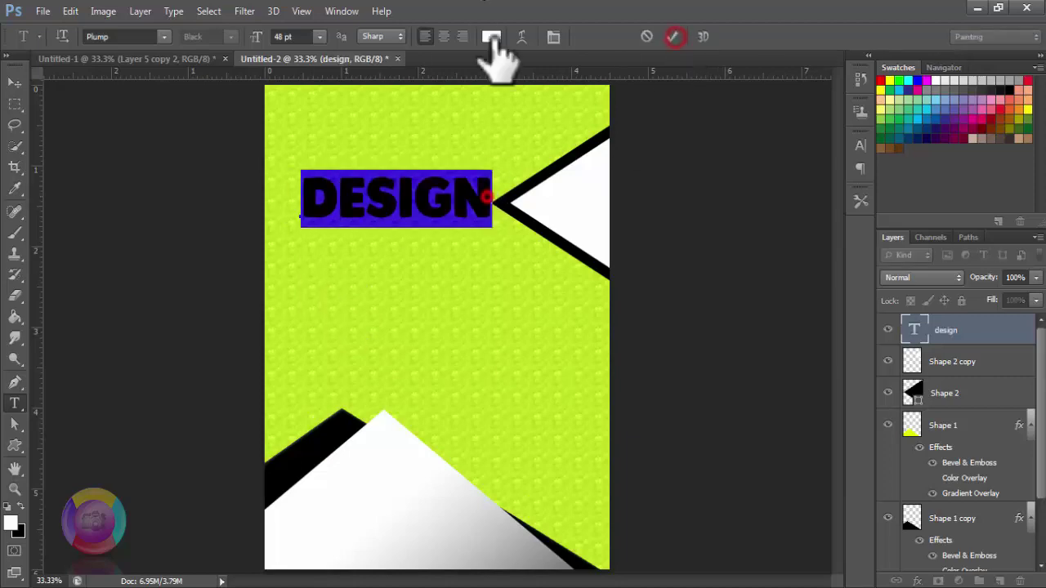
pyautogui.click(491, 36)
pyautogui.press('v')
# Restyle the DESIGN heading in the PRIMETIME font with a dark grey colour
pyautogui.doubleClick(441, 208)
pyautogui.click(490, 36)
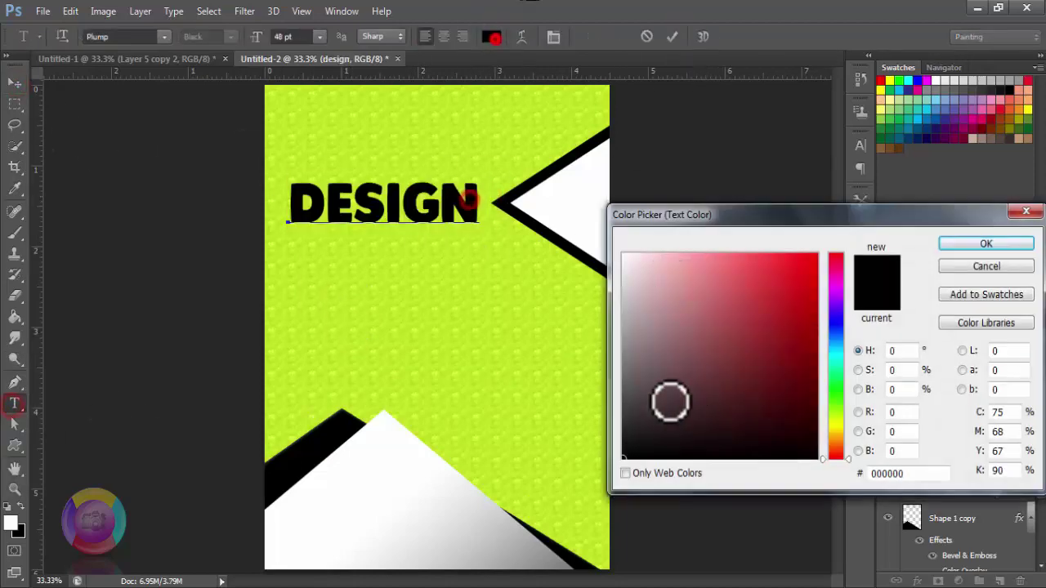
pyautogui.click(761, 361)
pyautogui.moveTo(694, 342)
pyautogui.mouseDown()
pyautogui.moveTo(630, 360)
pyautogui.moveTo(712, 350)
pyautogui.mouseUp()
pyautogui.click(986, 243)
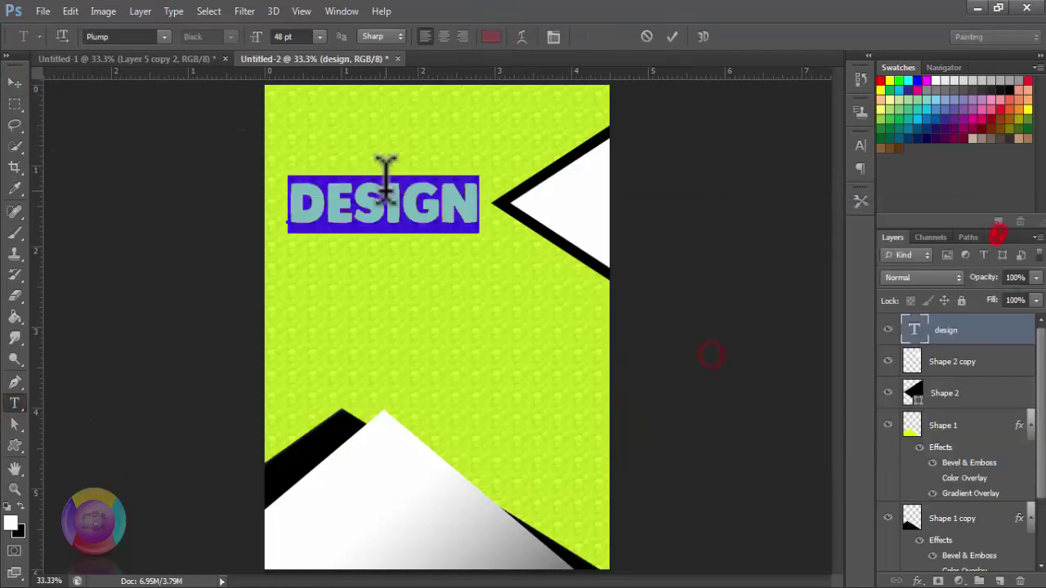
pyautogui.click(164, 37)
pyautogui.click(204, 200)
pyautogui.moveTo(477, 205); pyautogui.dragTo(290, 204)
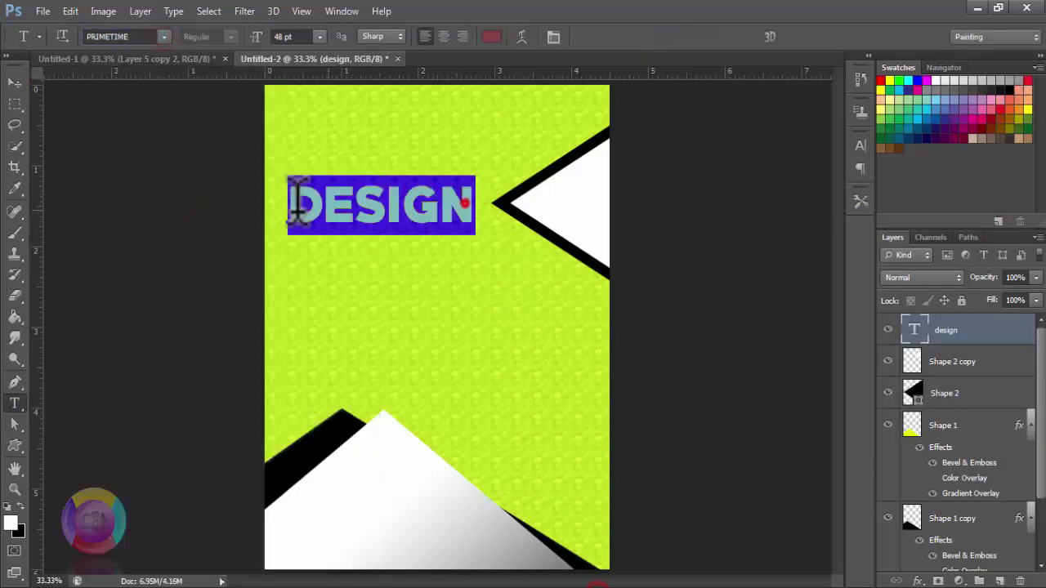
pyautogui.click(490, 36)
pyautogui.click(635, 401)
pyautogui.click(986, 244)
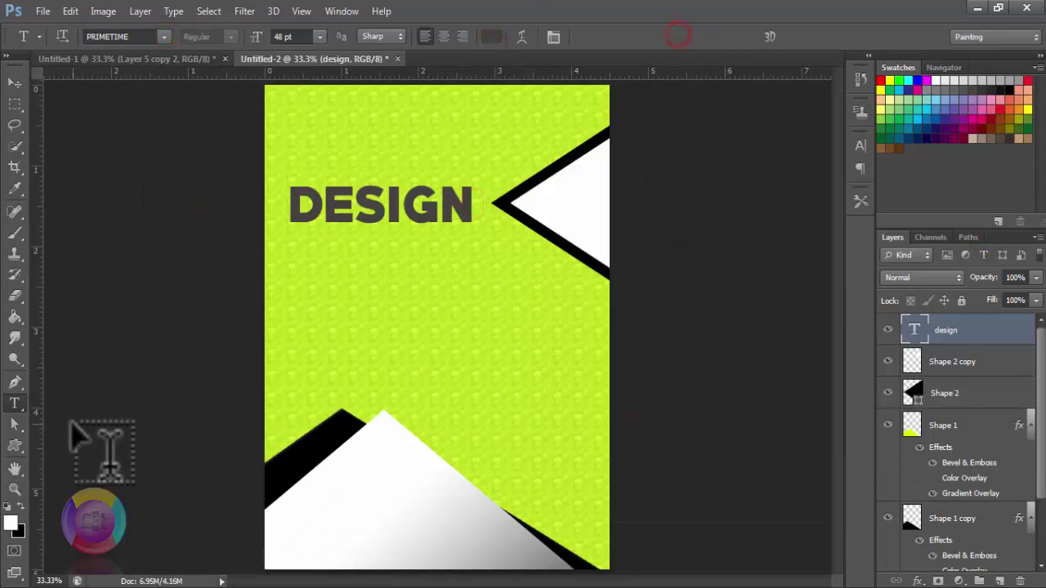
# Add two 6 pt placeholder lines, 'sadfh skf' and 'fsdk fasf ask', under the heading
pyautogui.click(290, 241)
pyautogui.click(319, 36)
pyautogui.click(310, 83)
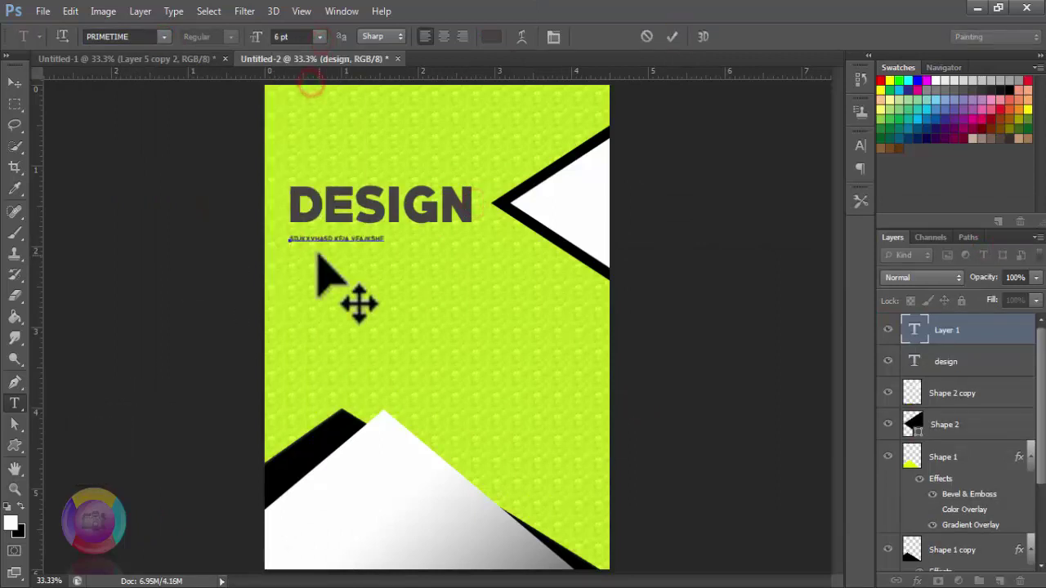
pyautogui.write('sadfh skf')
pyautogui.click(671, 36)
pyautogui.click(286, 252)
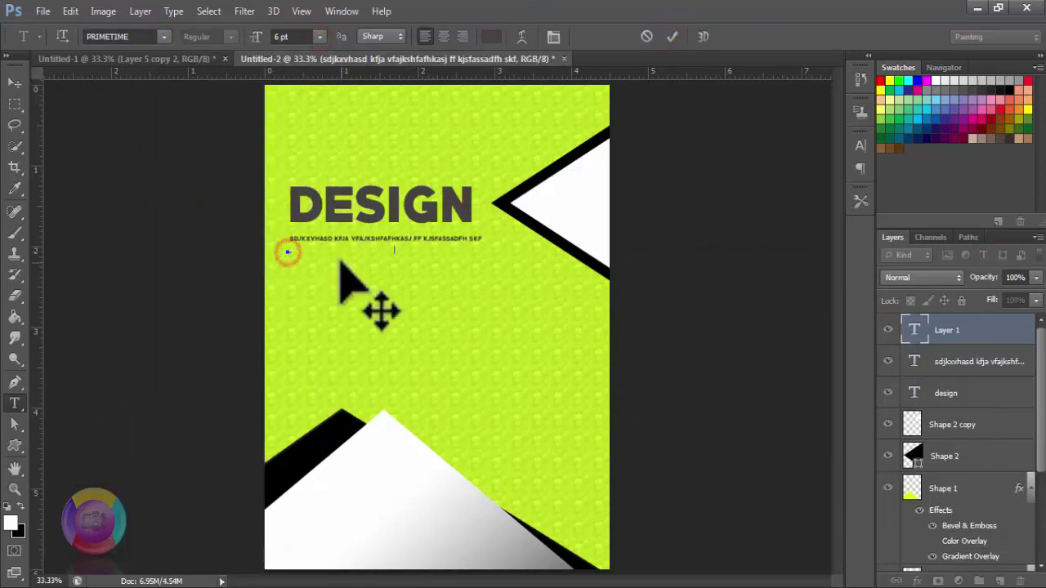
pyautogui.write('fsdk fasf ask')
pyautogui.hotkey('ctrl', 'Return')
# Add a 24 pt Plump 2018-2020 date line below the placeholder text
pyautogui.click(292, 270)
pyautogui.click(319, 36)
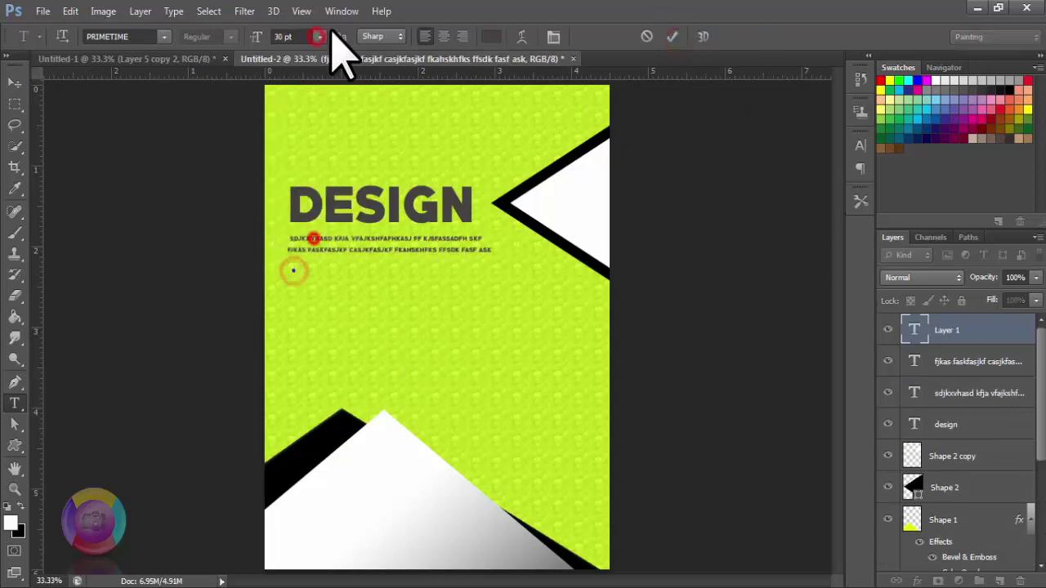
pyautogui.click(300, 226)
pyautogui.click(164, 36)
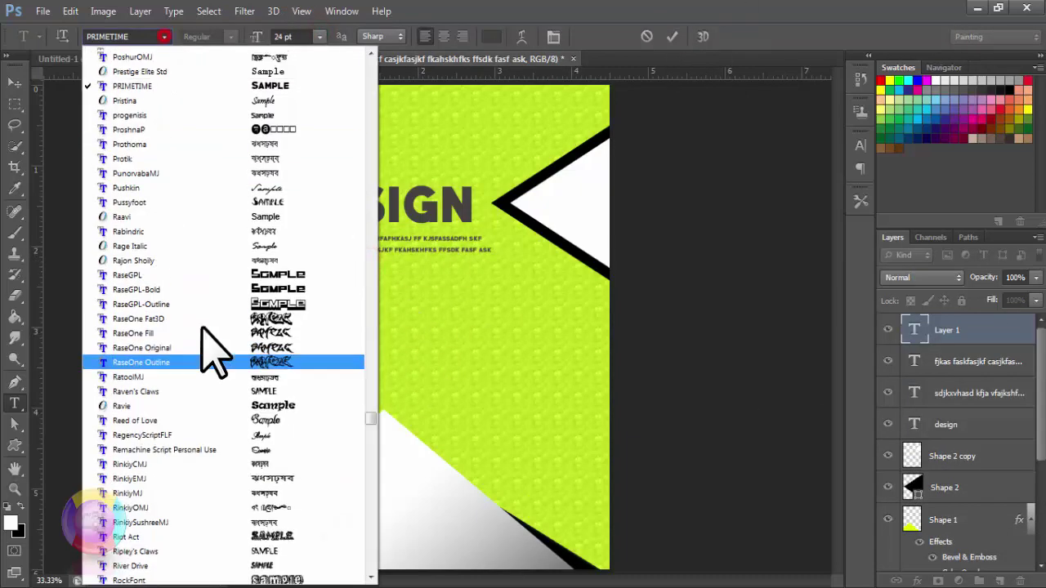
pyautogui.scroll(4, 217, 327)
pyautogui.click(124, 126)
pyautogui.write('2018 - 2020')
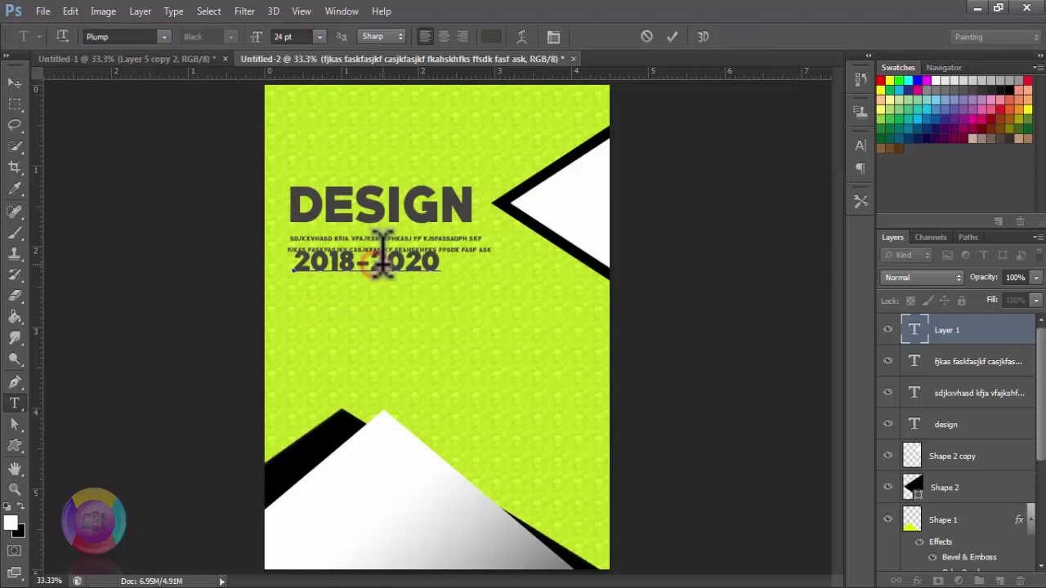
pyautogui.hotkey('ctrl', 'Return')
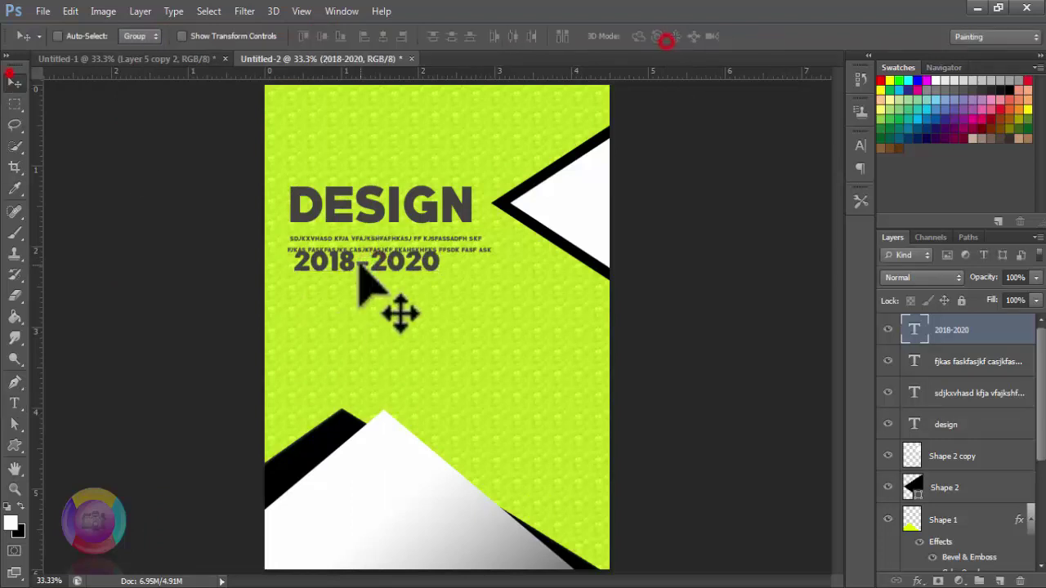
# Add 14 pt LOGO NAME text and centre it inside the right white triangle
pyautogui.click(14, 404)
pyautogui.click(541, 196)
pyautogui.click(319, 36)
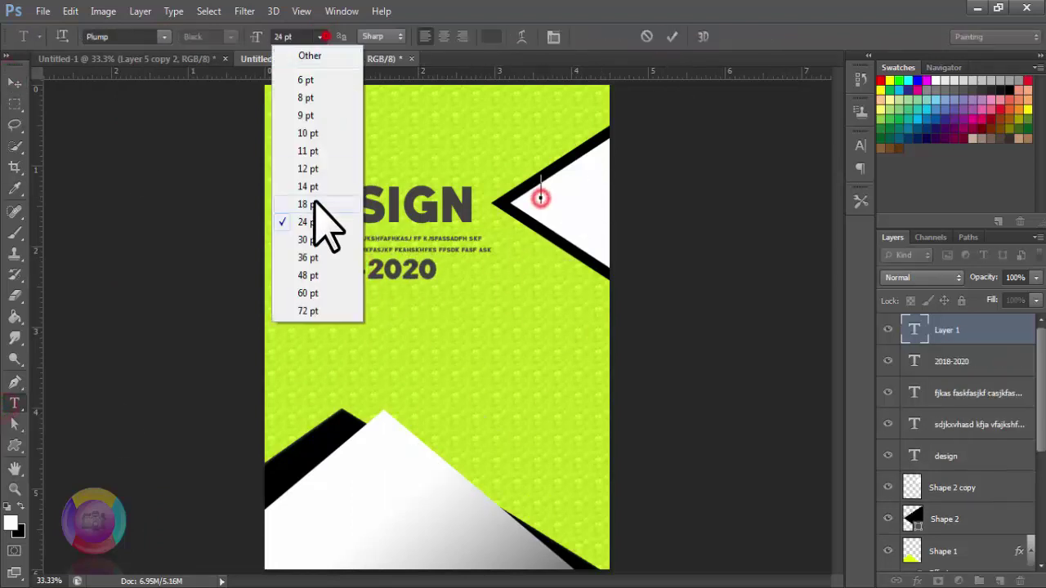
pyautogui.click(314, 189)
pyautogui.write('LOGO NA')
pyautogui.click(672, 36)
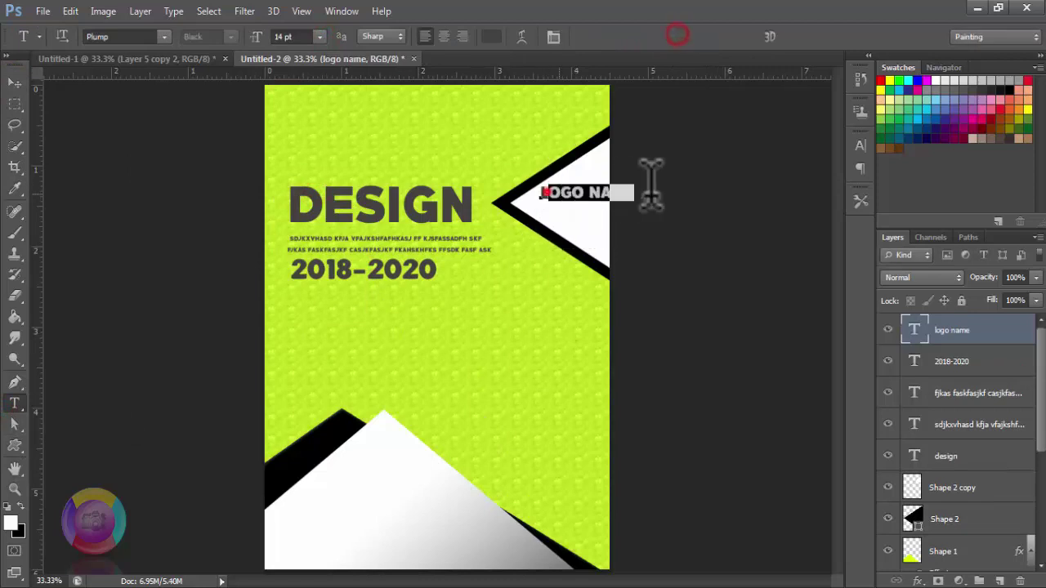
pyautogui.click(320, 36)
pyautogui.click(307, 103)
pyautogui.click(671, 36)
pyautogui.moveTo(567, 212); pyautogui.dragTo(559, 216)
# Draw an envelope custom shape in the bottom white triangle
pyautogui.click(15, 446)
pyautogui.click(582, 36)
pyautogui.scroll(-3, 631, 138)
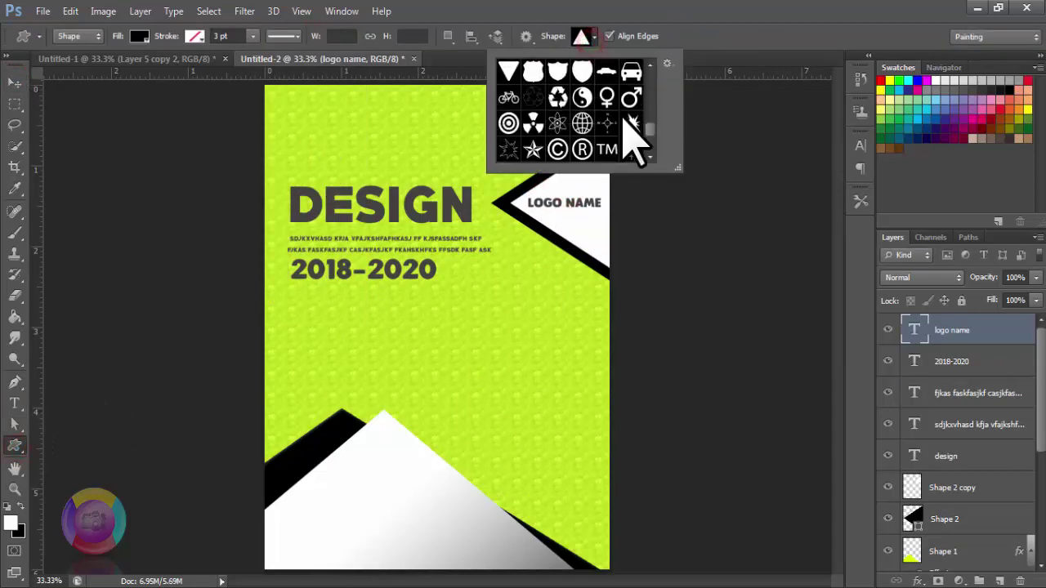
pyautogui.scroll(-2, 631, 137)
pyautogui.scroll(1, 631, 138)
pyautogui.scroll(5, 629, 135)
pyautogui.scroll(3, 629, 135)
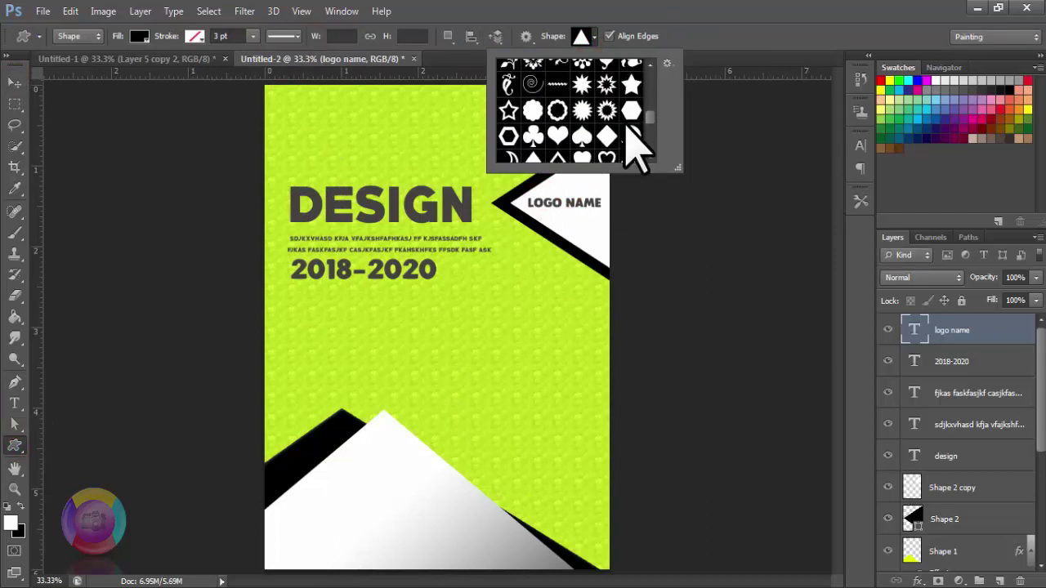
pyautogui.scroll(3, 629, 135)
pyautogui.click(508, 148)
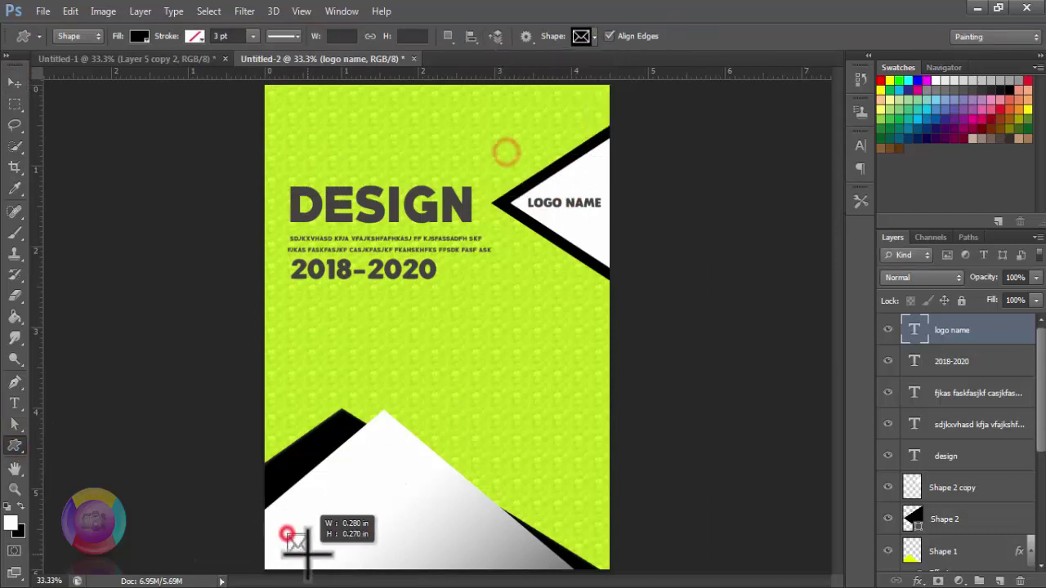
pyautogui.moveTo(285, 534); pyautogui.dragTo(310, 560)
# Shrink the envelope to icon size and rasterize its layer
pyautogui.hotkey('ctrl', '+')
pyautogui.press('v')
pyautogui.moveTo(278, 401); pyautogui.dragTo(290, 402)
pyautogui.press('Return')
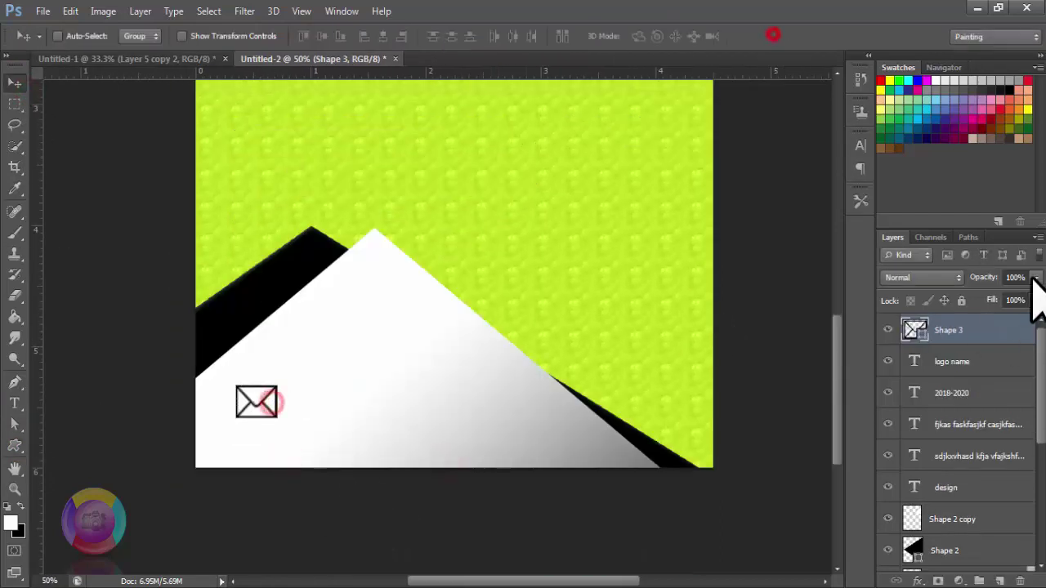
pyautogui.rightClick(992, 329)
pyautogui.click(682, 187)
# Type two lines of placeholder contact text beside the envelope icon
pyautogui.press('t')
pyautogui.click(286, 390)
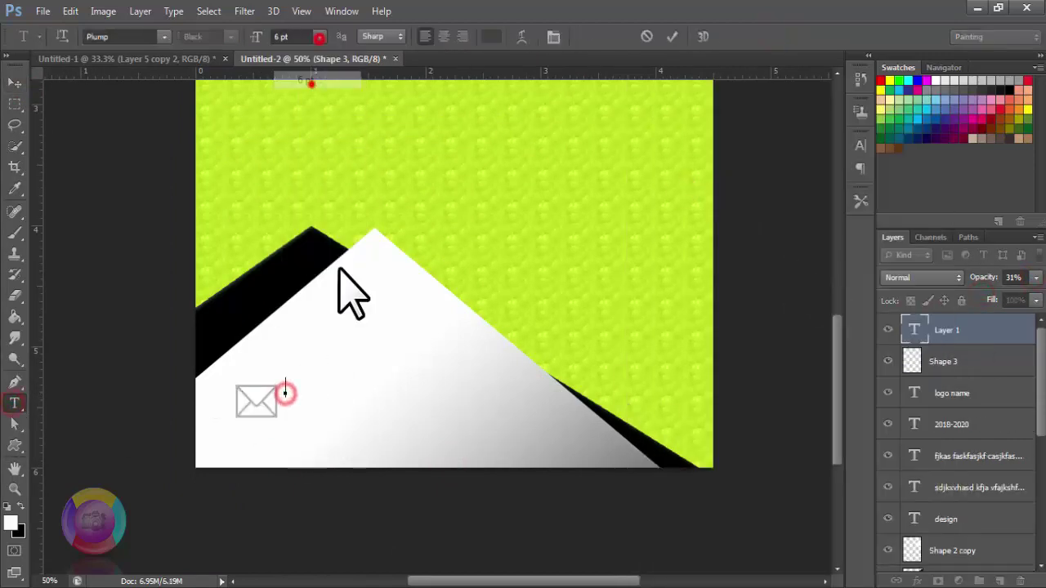
pyautogui.write('dhgfsd fhdskfh asdklfvhksdal fhvasdklfakhfa')
pyautogui.hotkey('ctrl', 'Return')
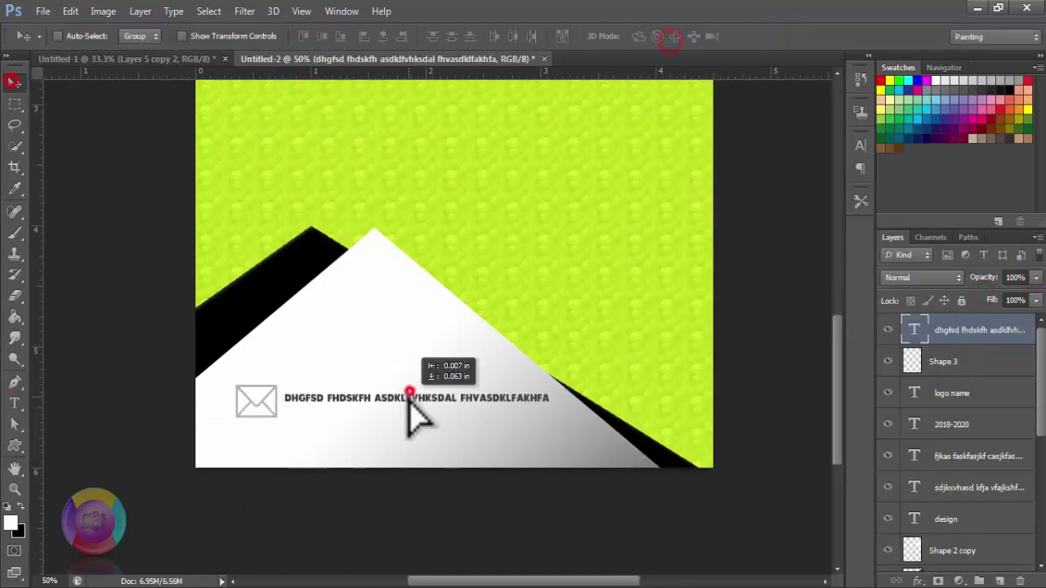
pyautogui.click(287, 410)
pyautogui.write('hfaskjf asfhaskjfh asjhfasuihfkjashf hfas')
pyautogui.click(671, 36)
# Move the envelope icon left so it sits alongside the contact text
pyautogui.press('v')
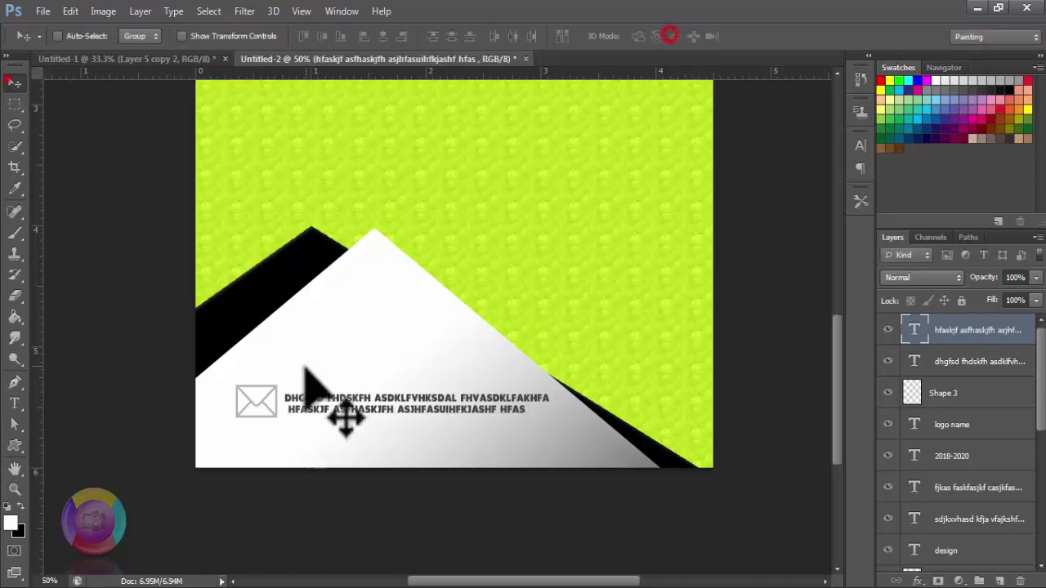
pyautogui.click(245, 411)
pyautogui.hotkey('ctrl', '+')
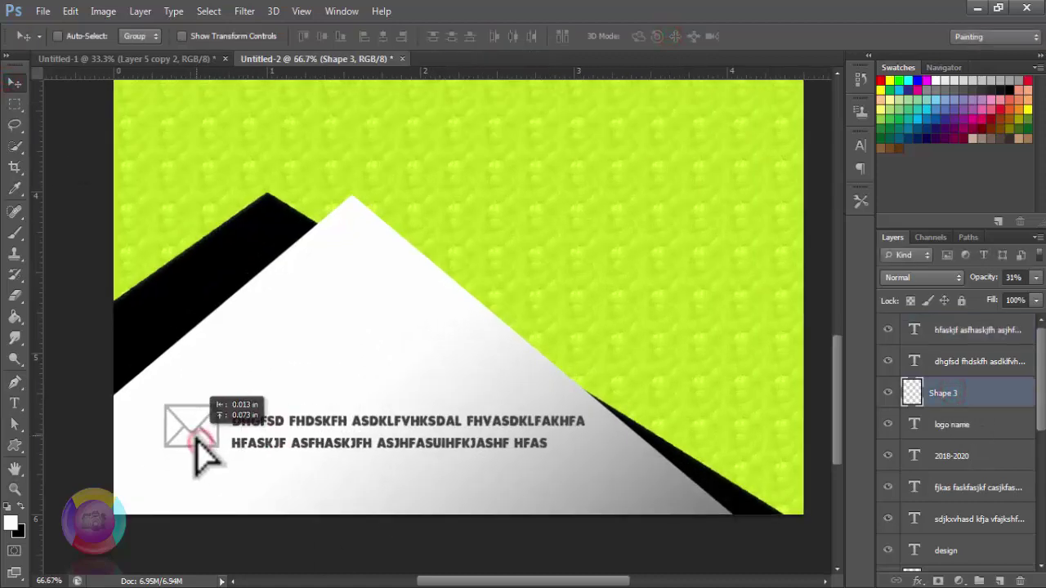
pyautogui.hotkey('ctrl', '+')
pyautogui.moveTo(199, 434); pyautogui.dragTo(234, 399)
pyautogui.hotkey('ctrl', '-')
pyautogui.hotkey('ctrl', '-')
pyautogui.hotkey('ctrl', '-')
pyautogui.hotkey('ctrl', '-')
pyautogui.hotkey('ctrl', '-')
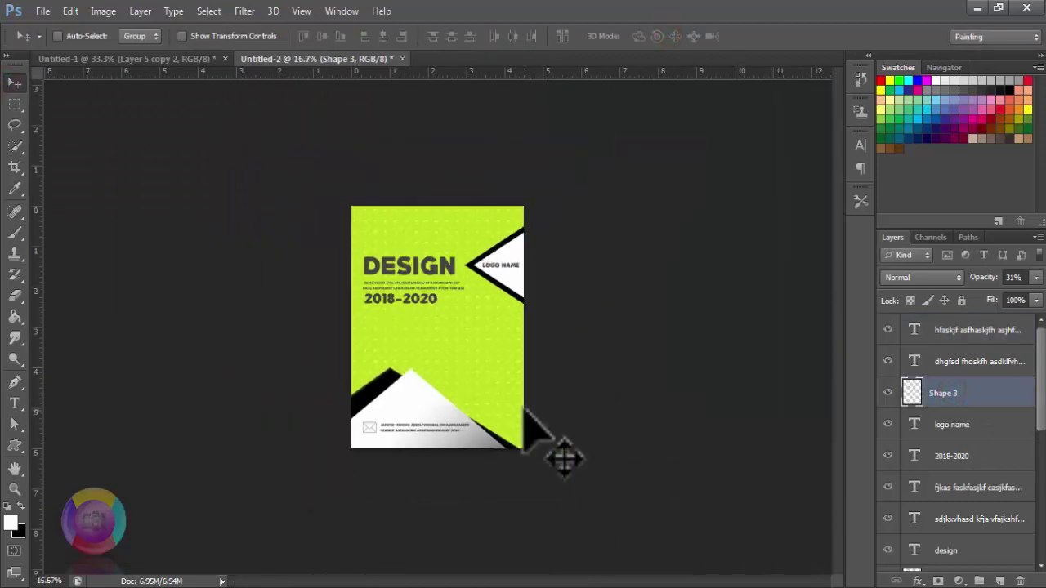